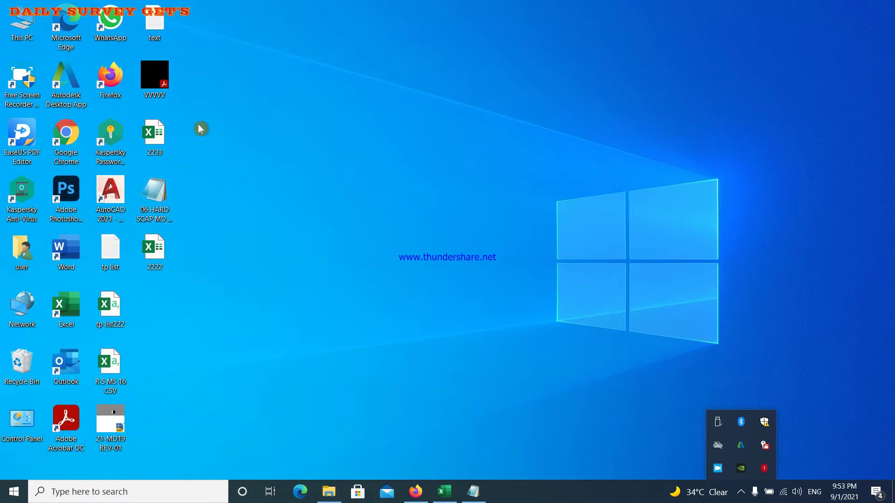
- Create a new Microsoft Excel worksheet file on the desktop and name it EERR
{"action": "right_click", "coordinate": [250, 158]}
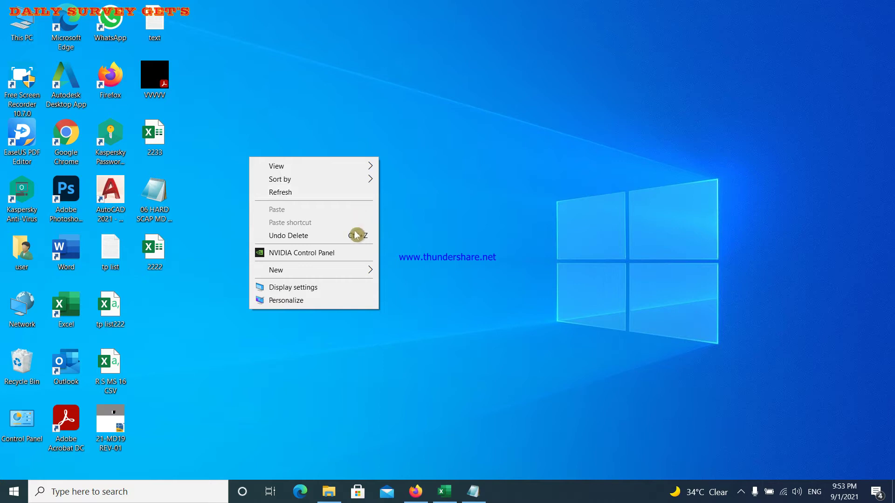
{"action": "mouse_move", "coordinate": [356, 269]}
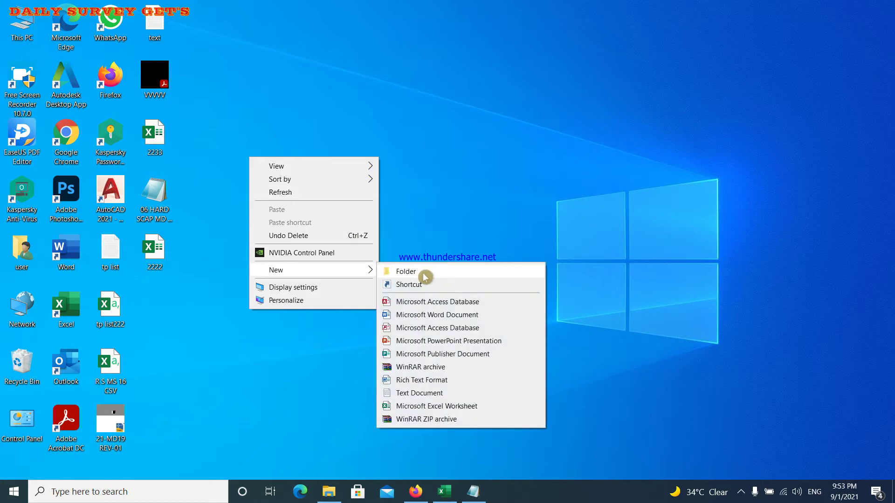
{"action": "left_click", "coordinate": [426, 406]}
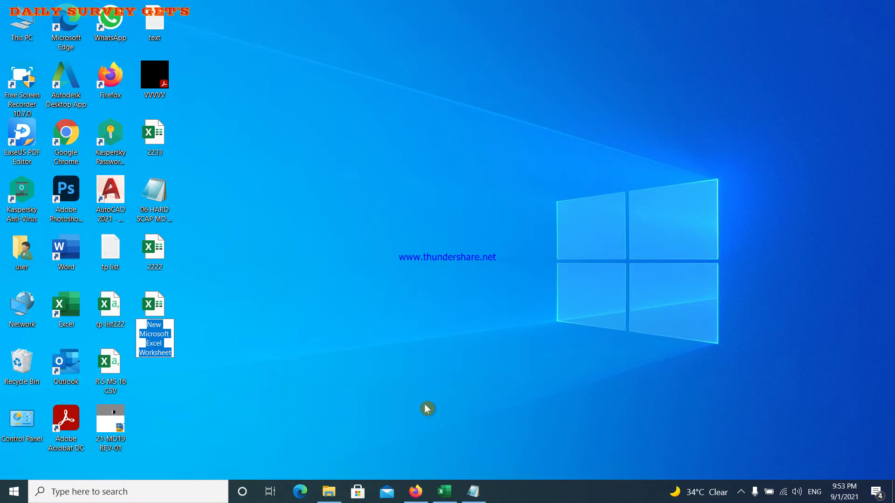
{"action": "type", "text": "E"}
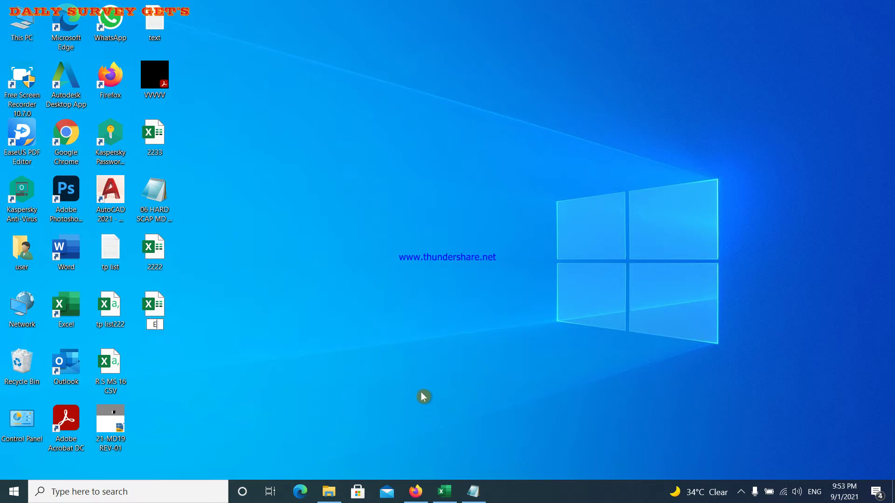
{"action": "type", "text": "ERR"}
{"action": "key", "text": "Return"}
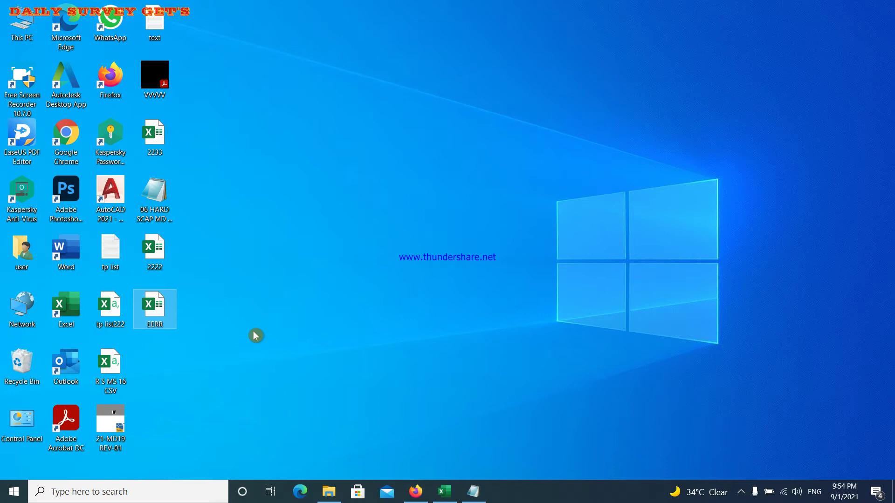
{"action": "left_click", "coordinate": [253, 331]}
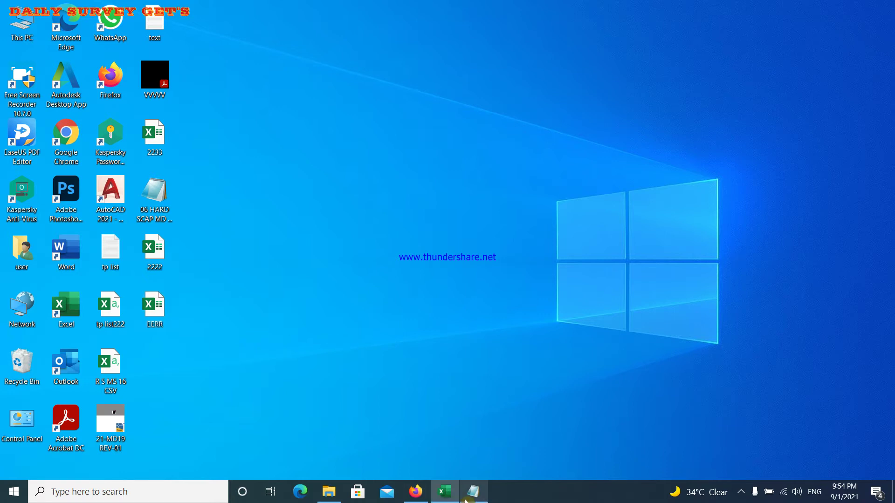
- Close the 2222 workbook in Excel without saving its changes and minimize the EERR workbook
{"action": "left_click", "coordinate": [440, 496]}
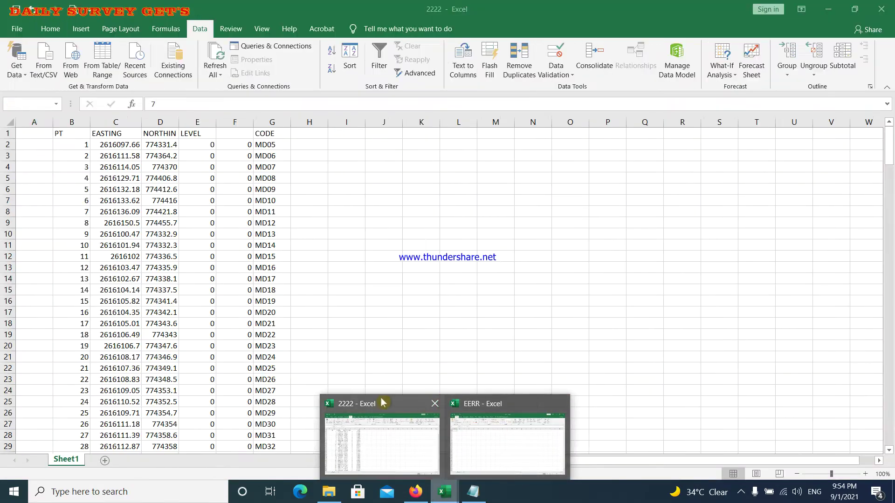
{"action": "left_click", "coordinate": [435, 405]}
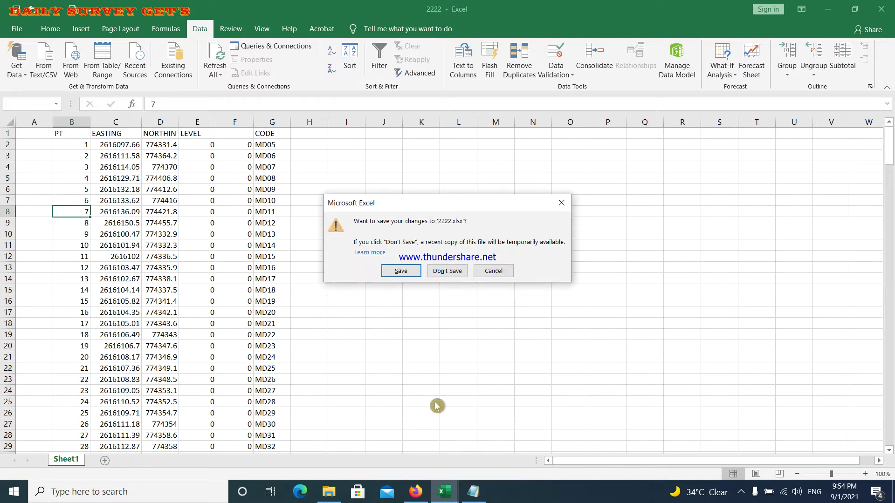
{"action": "left_click", "coordinate": [450, 272]}
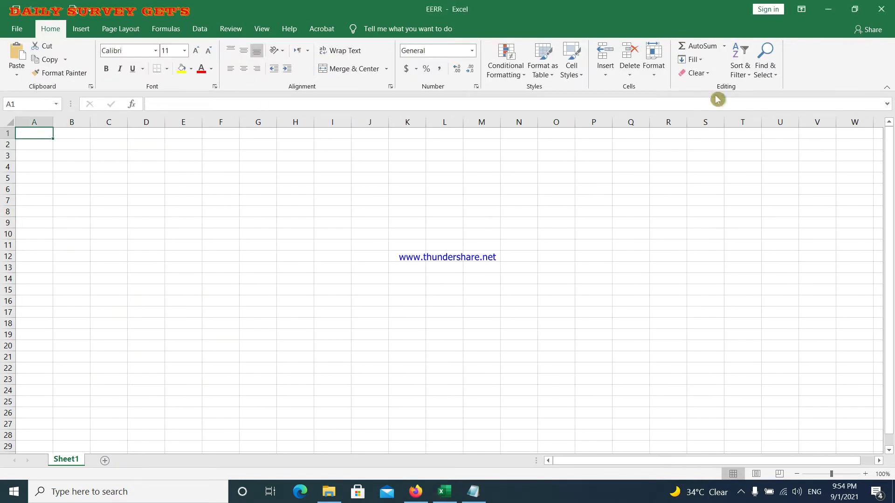
{"action": "left_click", "coordinate": [827, 9]}
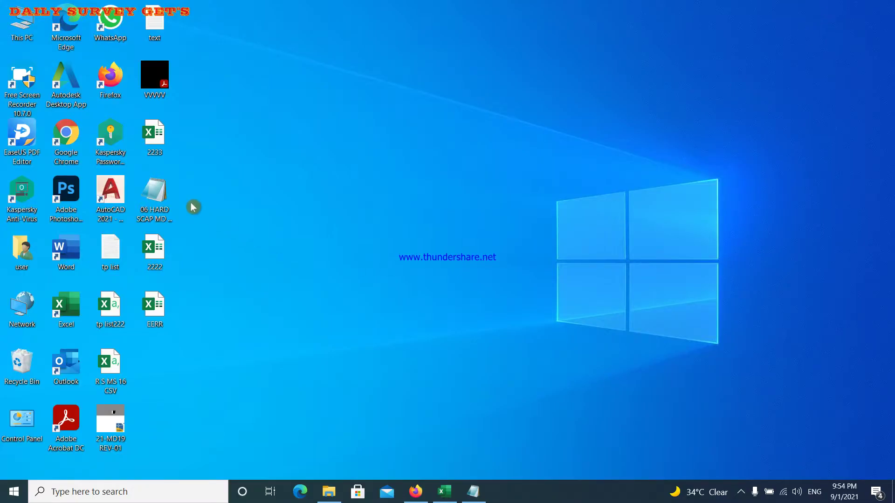
- Open the 06 HARD SCAP MD 05 SDR text file from the desktop in Notepad and review its header lines and first point record
{"action": "double_click", "coordinate": [157, 192]}
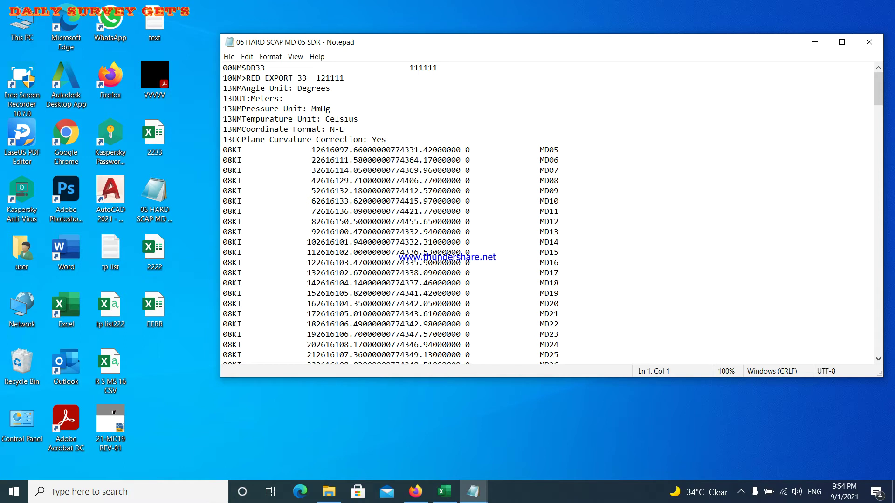
{"action": "left_click_drag", "start_coordinate": [224, 74], "coordinate": [404, 140]}
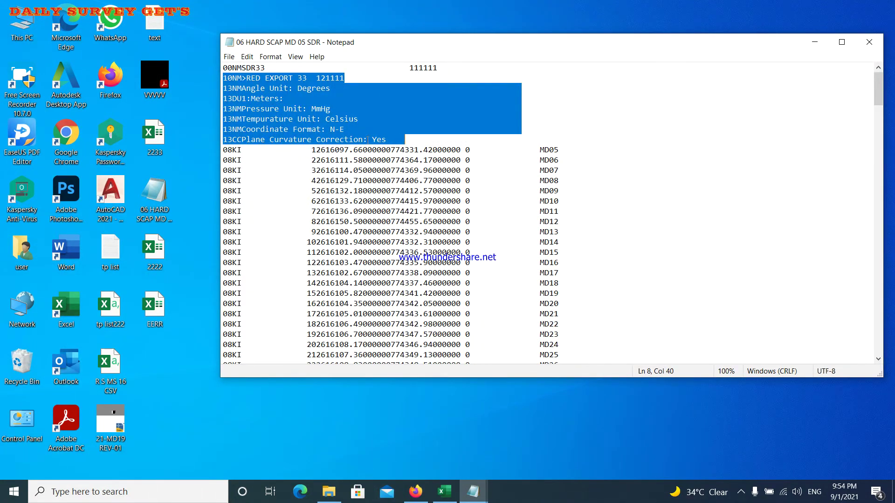
{"action": "left_click_drag", "start_coordinate": [222, 150], "coordinate": [567, 151]}
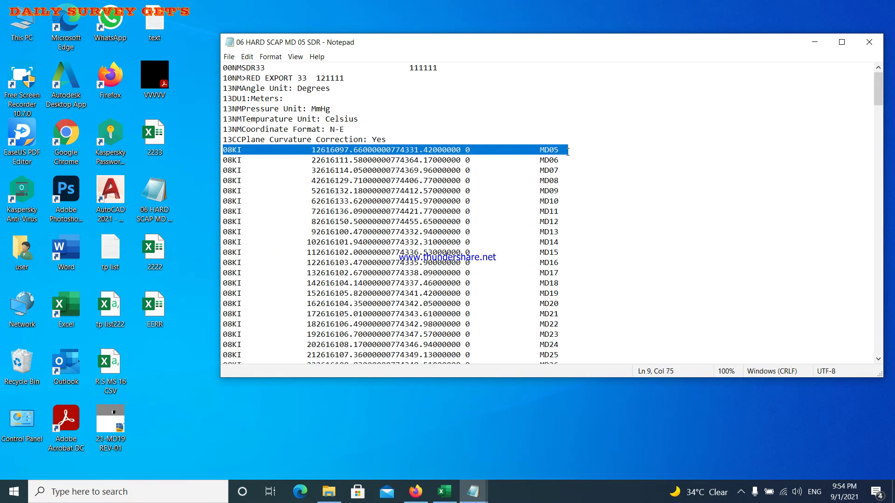
- Examine the SDR point records for the point number, the two coordinates, the level and the MD code
{"action": "left_click", "coordinate": [243, 150]}
{"action": "left_click_drag", "start_coordinate": [316, 150], "coordinate": [286, 213]}
{"action": "scroll", "coordinate": [299, 278], "scroll_direction": "down", "scroll_amount": 12}
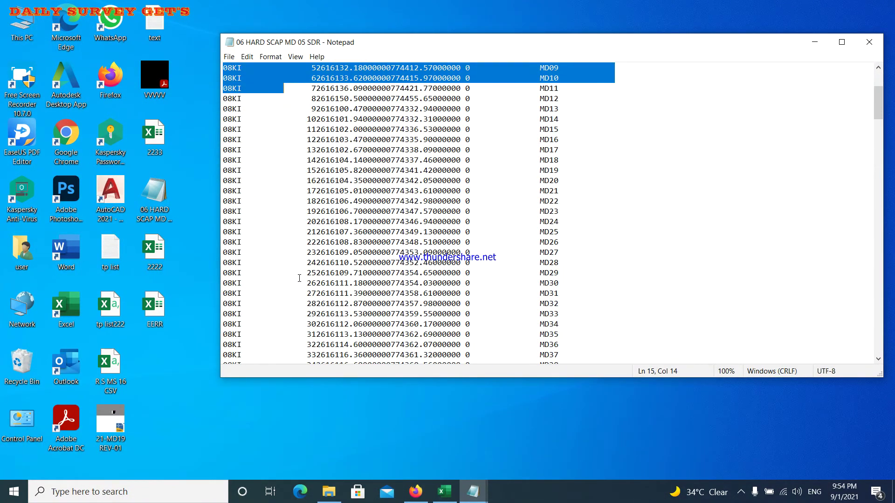
{"action": "scroll", "coordinate": [299, 278], "scroll_direction": "up", "scroll_amount": 9}
{"action": "scroll", "coordinate": [299, 278], "scroll_direction": "up", "scroll_amount": 3}
{"action": "left_click", "coordinate": [326, 170]}
{"action": "left_click_drag", "start_coordinate": [317, 150], "coordinate": [368, 151]}
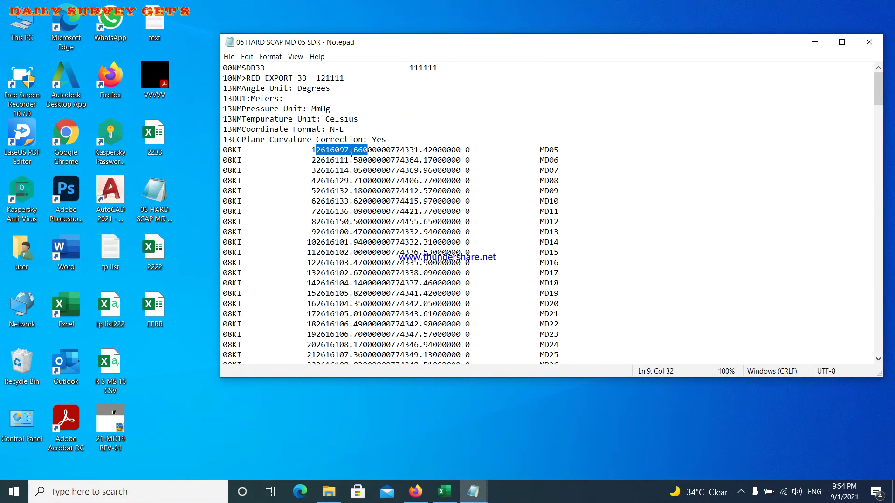
{"action": "left_click_drag", "start_coordinate": [316, 150], "coordinate": [437, 155]}
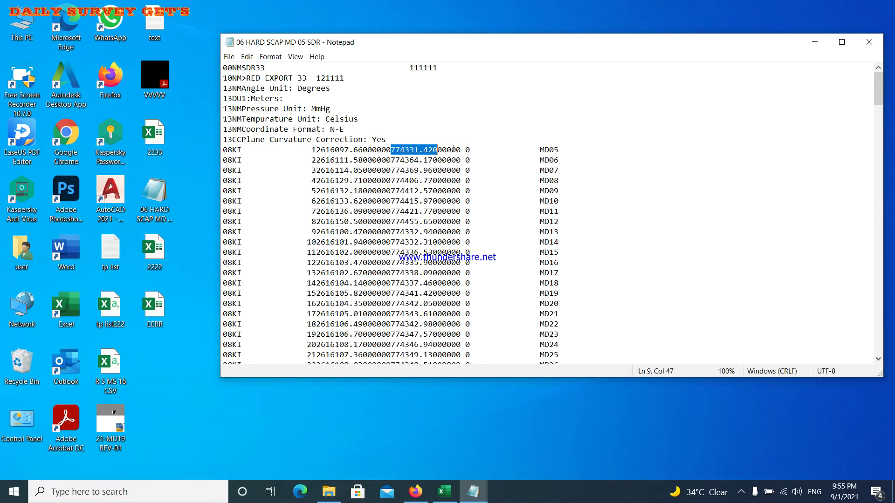
{"action": "left_click", "coordinate": [452, 149]}
{"action": "left_click_drag", "start_coordinate": [467, 150], "coordinate": [475, 188]}
{"action": "left_click", "coordinate": [476, 154]}
{"action": "key", "text": "Left"}
{"action": "left_click_drag", "start_coordinate": [539, 149], "coordinate": [562, 154]}
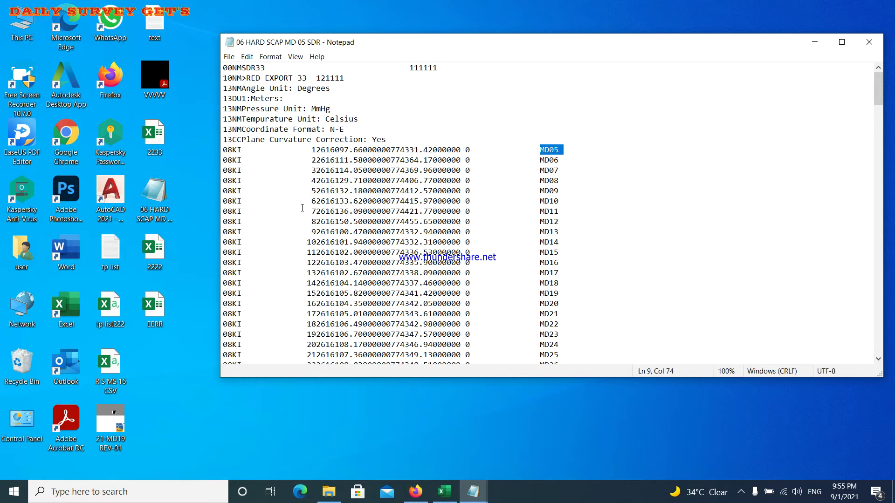
{"action": "left_click_drag", "start_coordinate": [225, 151], "coordinate": [581, 338]}
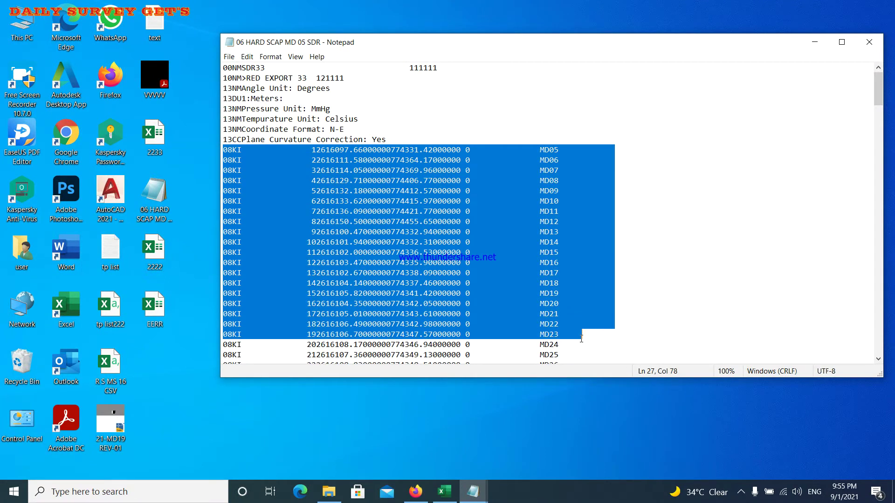
{"action": "left_click", "coordinate": [223, 71]}
{"action": "left_click", "coordinate": [329, 188]}
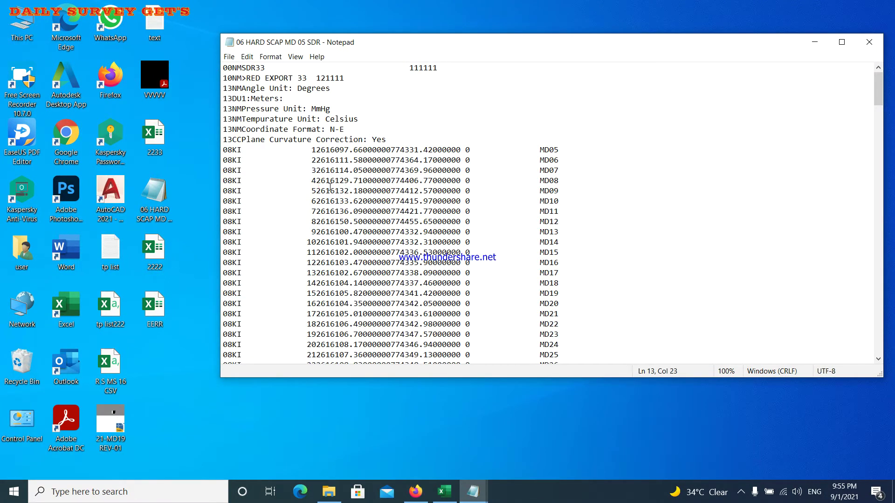
- Select all the text of the SDR file and copy it
{"action": "key", "text": "ctrl+a"}
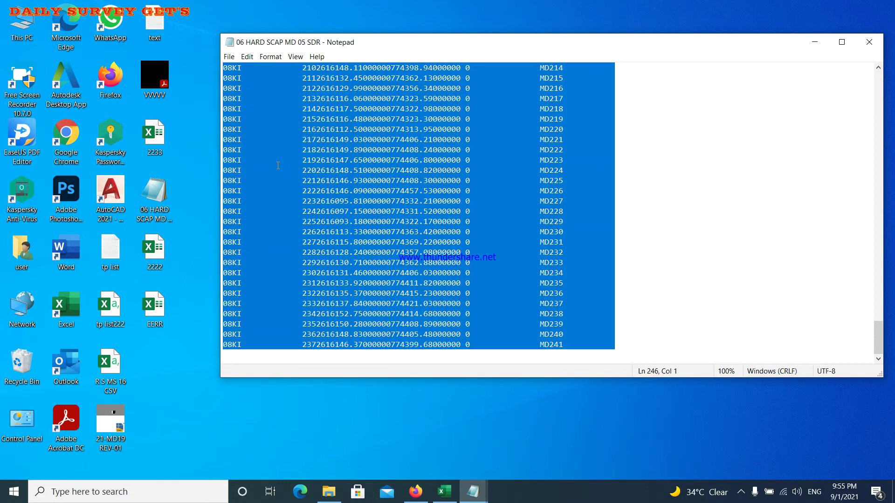
{"action": "mouse_move", "coordinate": [445, 496]}
{"action": "right_click", "coordinate": [432, 160]}
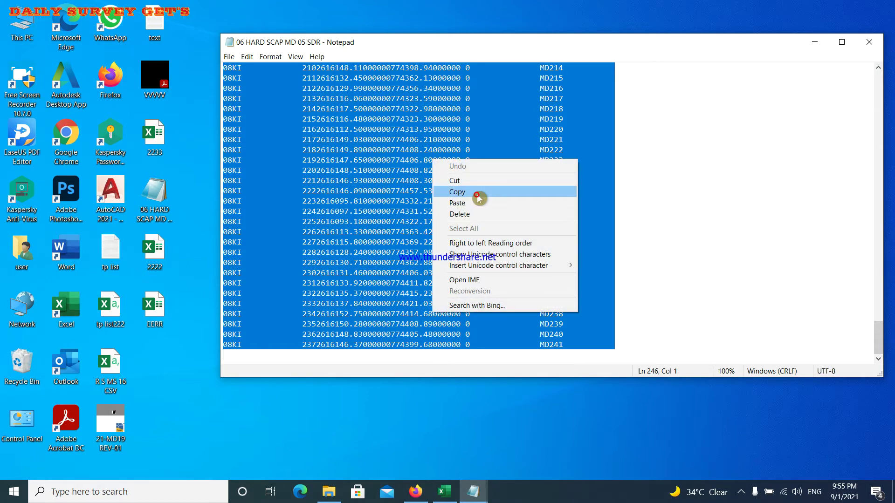
{"action": "left_click", "coordinate": [478, 196]}
- Switch to the EERR workbook in Excel and paste the SDR text into cell A1, keeping text only
{"action": "mouse_move", "coordinate": [445, 492]}
{"action": "left_click", "coordinate": [424, 402]}
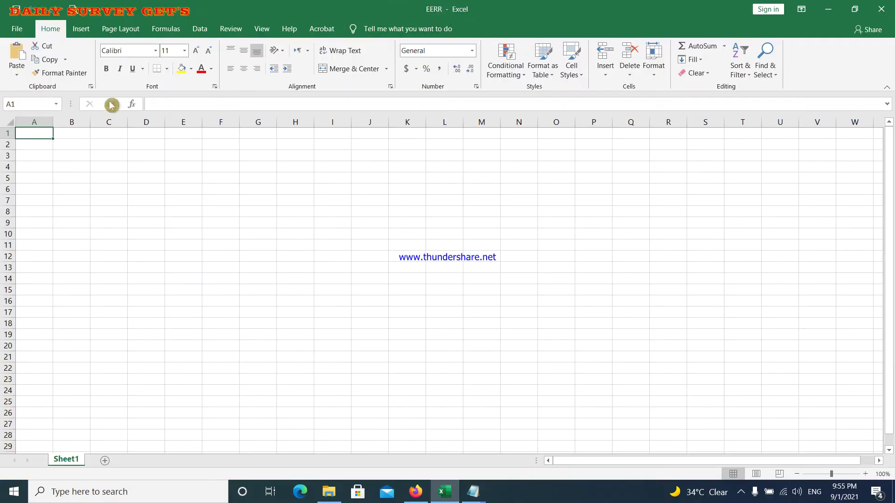
{"action": "right_click", "coordinate": [42, 137]}
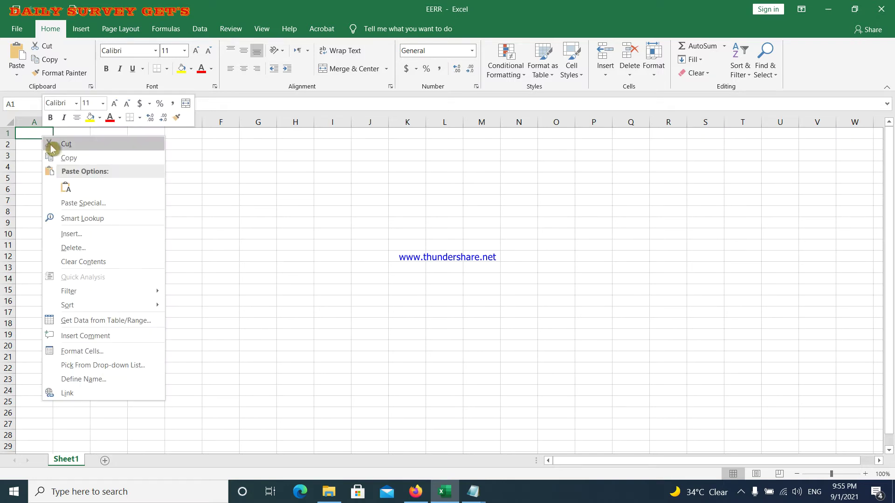
{"action": "left_click", "coordinate": [65, 188]}
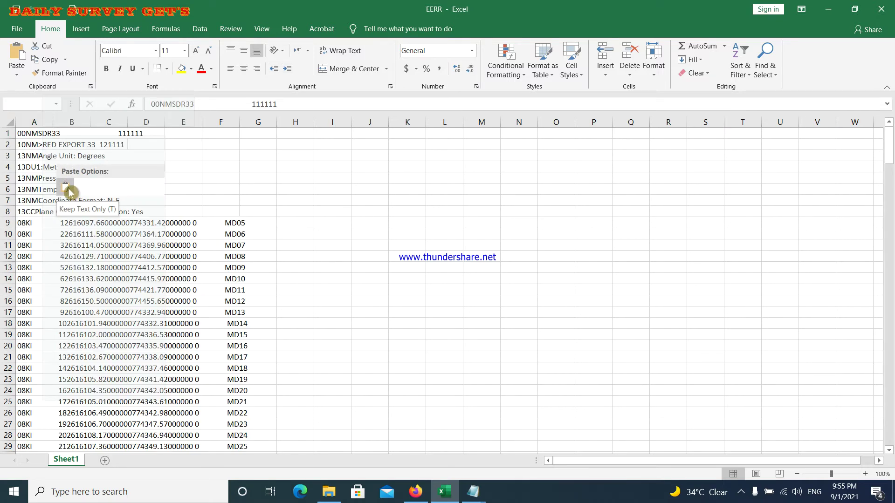
- Clear the pasted SDR text from column A and copy the column
{"action": "key", "text": "ctrl+space"}
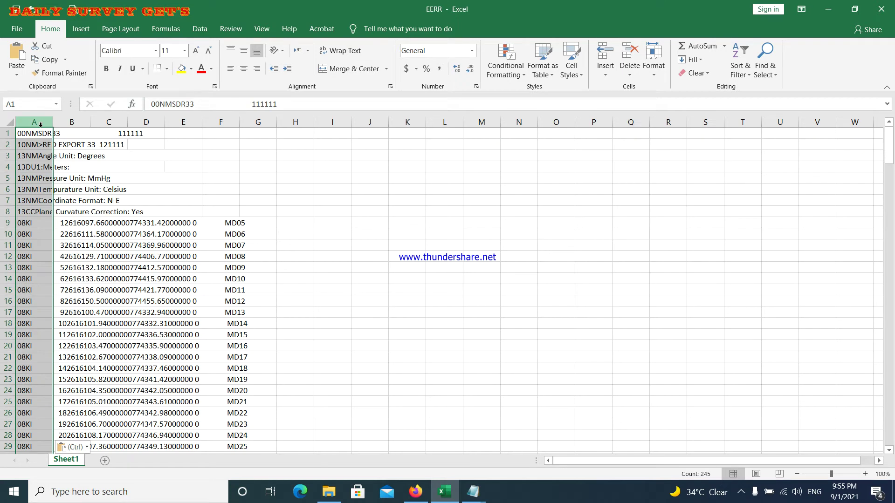
{"action": "key", "text": "Delete"}
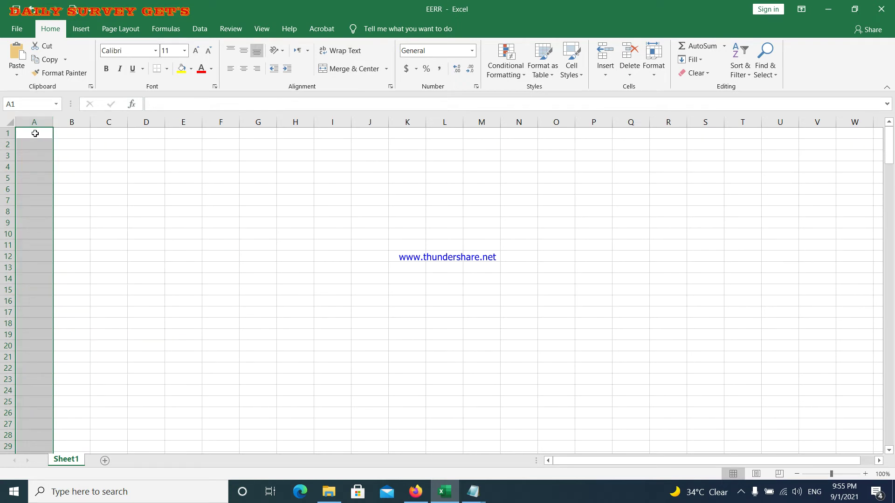
{"action": "key", "text": "ctrl+c"}
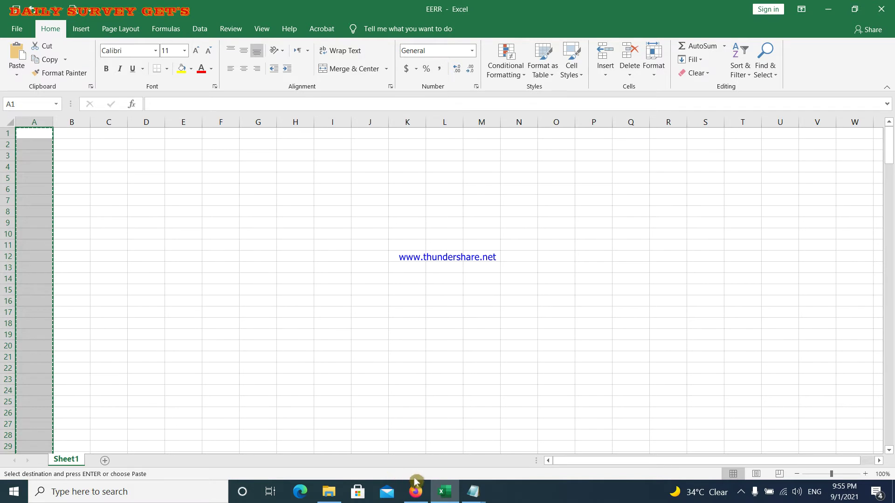
- Copy the selected SDR text from Notepad again and paste it into column A of the EERR workbook in Excel
{"action": "mouse_move", "coordinate": [474, 498]}
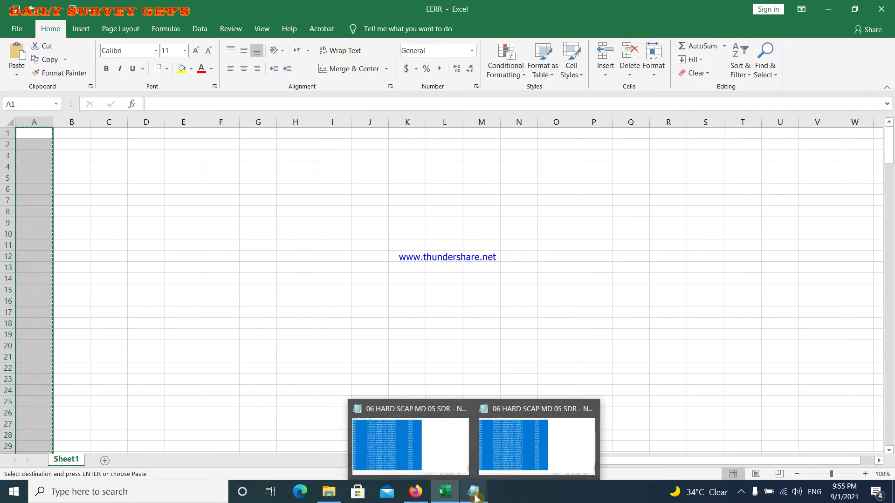
{"action": "left_click", "coordinate": [474, 497]}
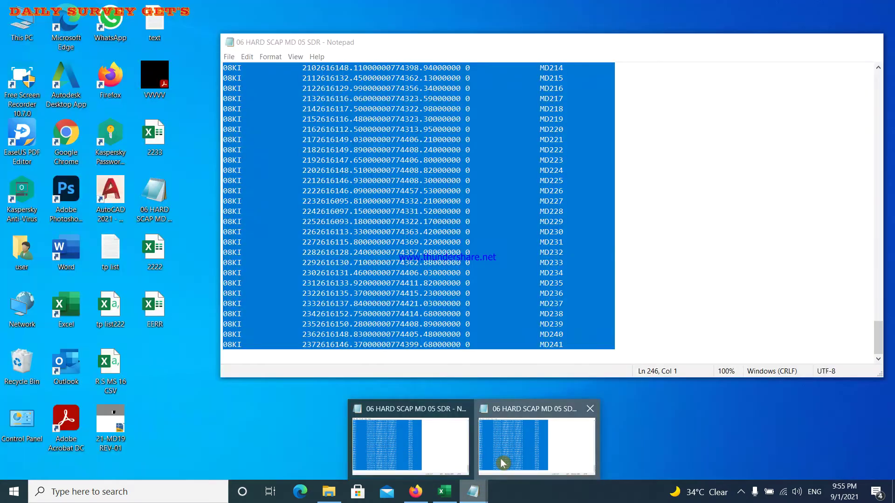
{"action": "left_click", "coordinate": [497, 431]}
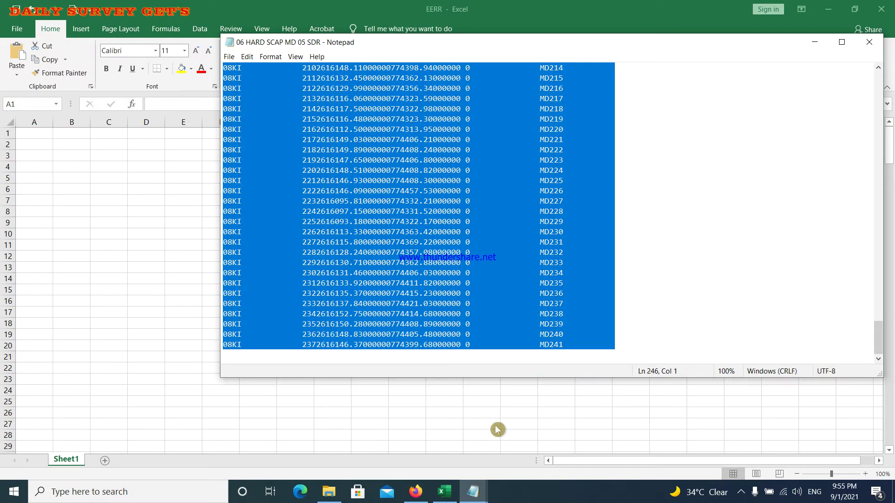
{"action": "left_click", "coordinate": [378, 416]}
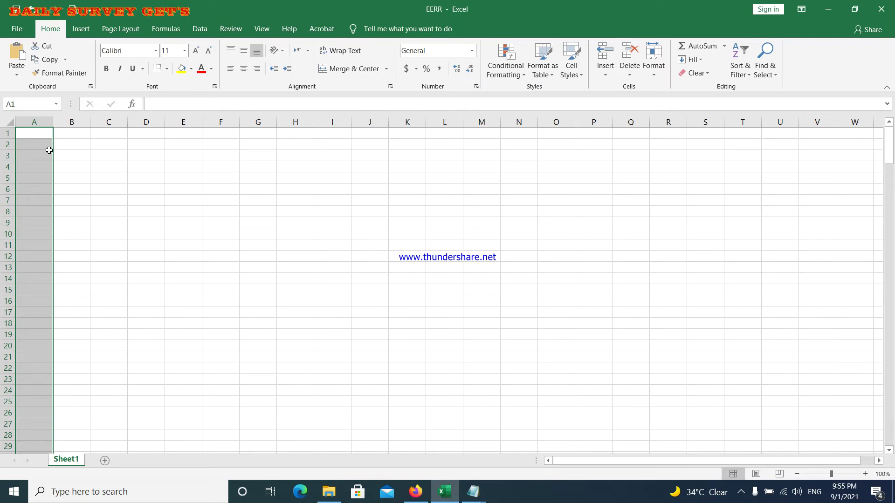
{"action": "key", "text": "ctrl+v"}
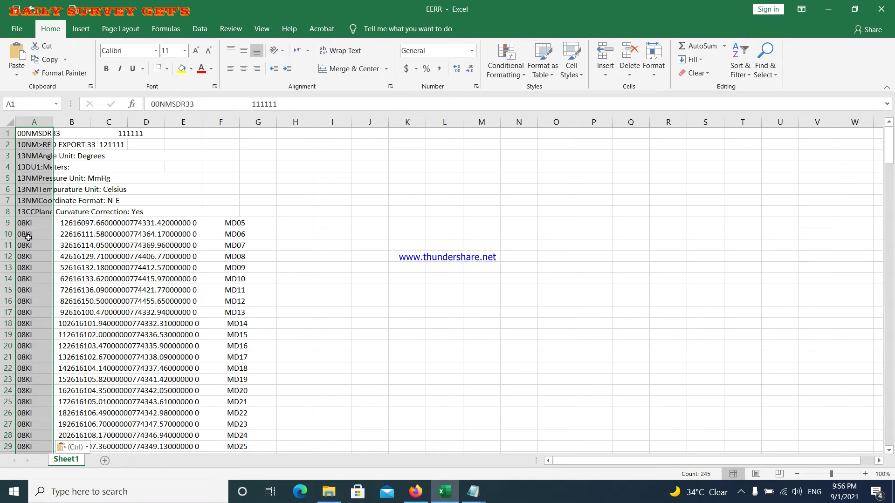
- Examine the header rows and how the first point record in row 9 is spread across columns A to E
{"action": "left_click", "coordinate": [28, 224]}
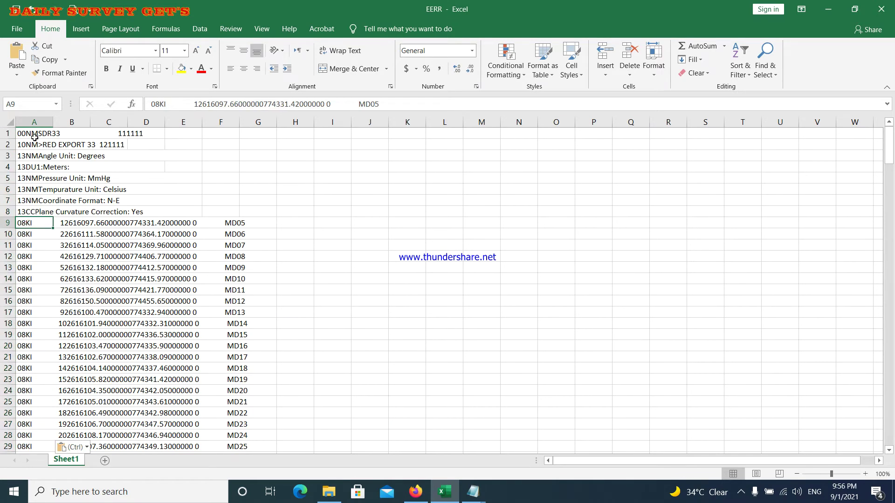
{"action": "left_click_drag", "start_coordinate": [33, 134], "coordinate": [32, 201]}
{"action": "left_click", "coordinate": [27, 227]}
{"action": "left_click", "coordinate": [75, 227]}
{"action": "left_click", "coordinate": [102, 226]}
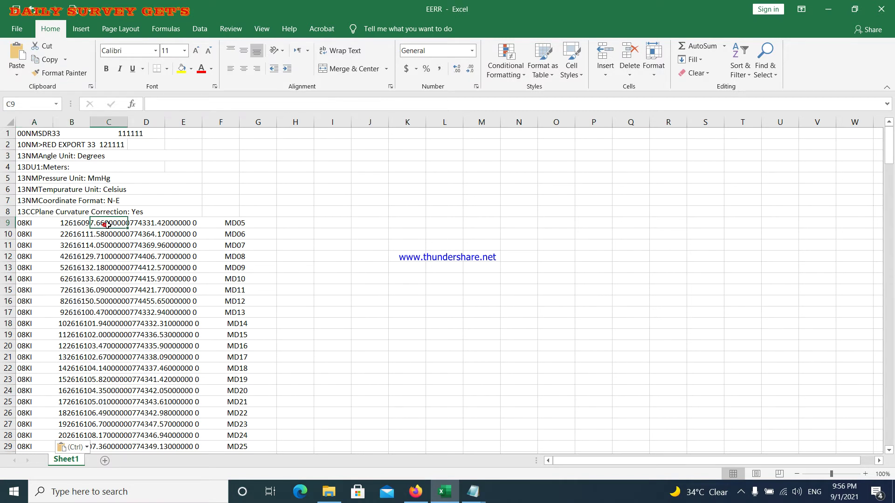
{"action": "left_click", "coordinate": [148, 224]}
{"action": "left_click", "coordinate": [174, 222]}
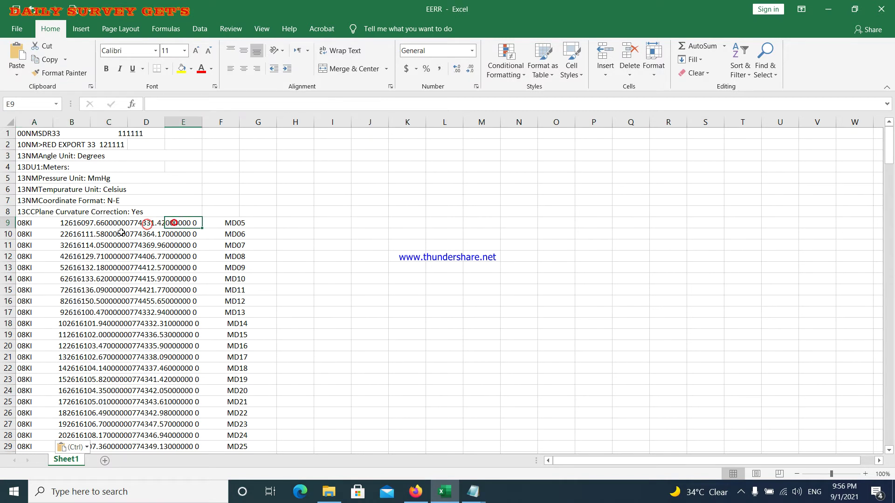
- Start Text to Columns on cells A1:A245 with the Fixed width data type and proceed to the column-break settings
{"action": "left_click", "coordinate": [23, 223]}
{"action": "left_click_drag", "start_coordinate": [23, 223], "coordinate": [19, 424]}
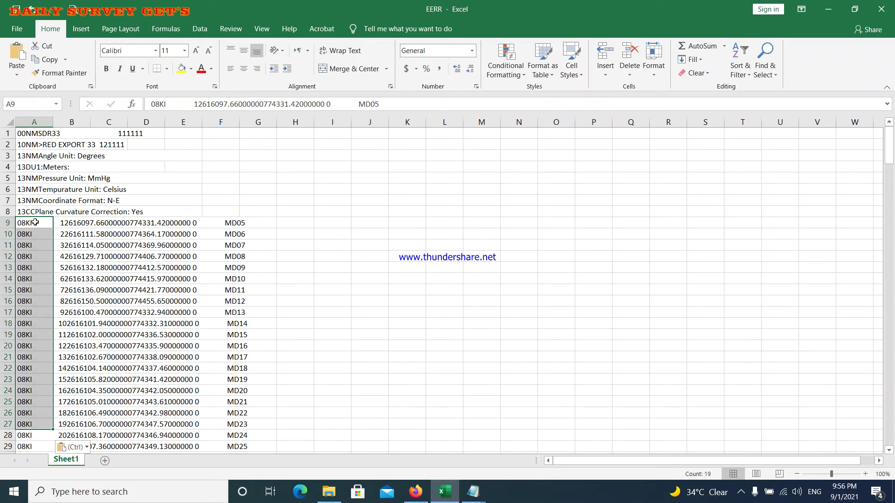
{"action": "left_click_drag", "start_coordinate": [28, 133], "coordinate": [31, 435]}
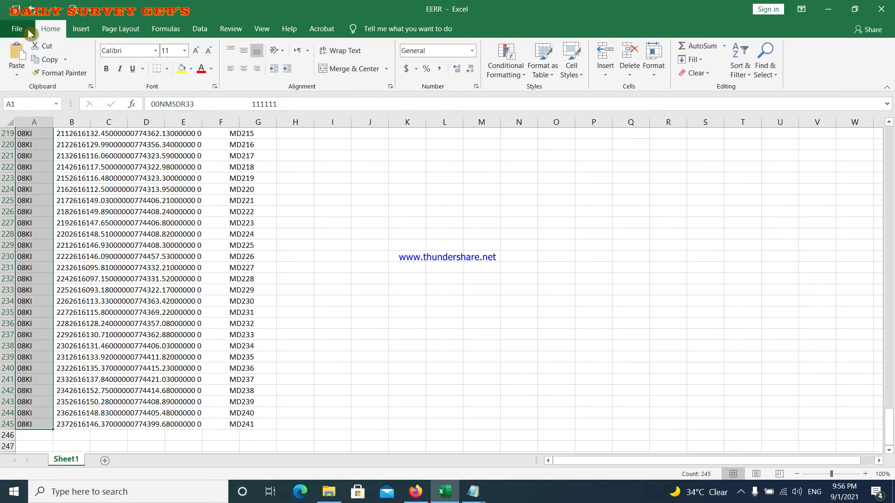
{"action": "left_click", "coordinate": [83, 30]}
{"action": "left_click", "coordinate": [122, 29]}
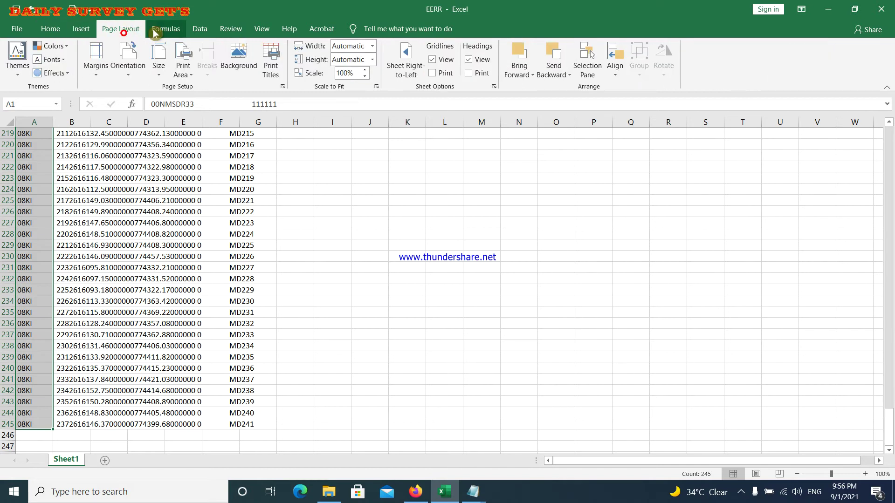
{"action": "left_click", "coordinate": [161, 29]}
{"action": "left_click", "coordinate": [198, 33]}
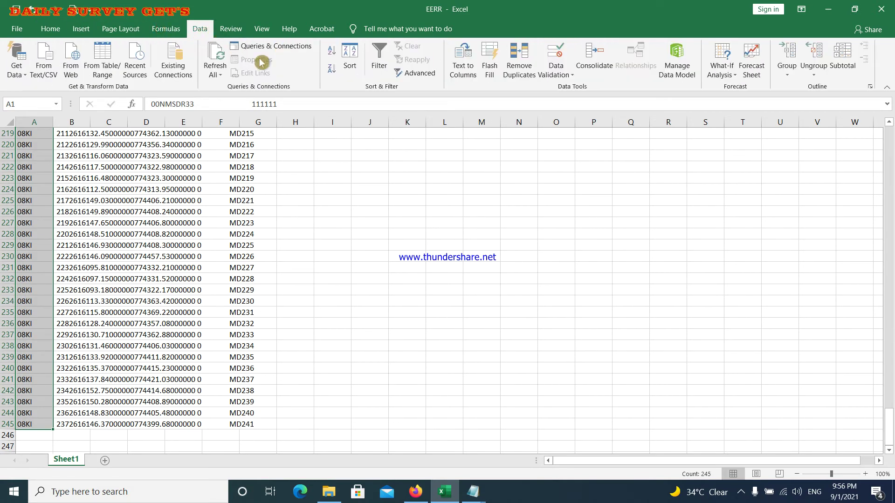
{"action": "left_click", "coordinate": [464, 63]}
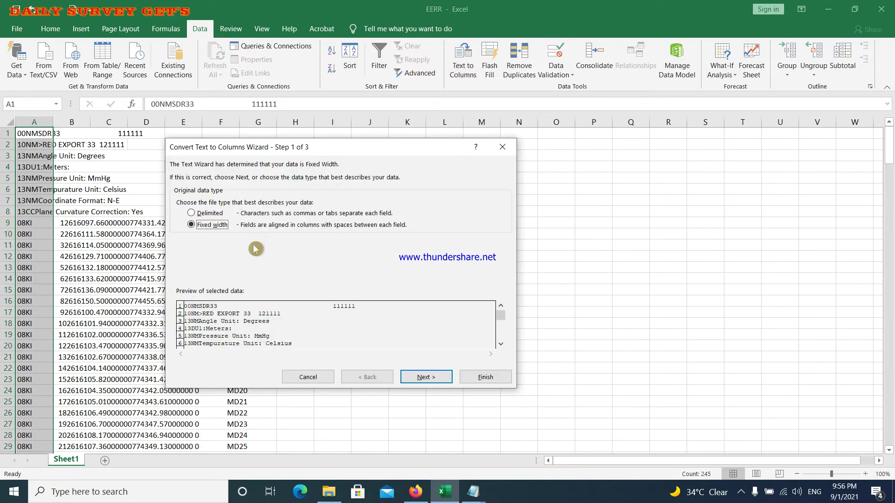
{"action": "left_click", "coordinate": [426, 377]}
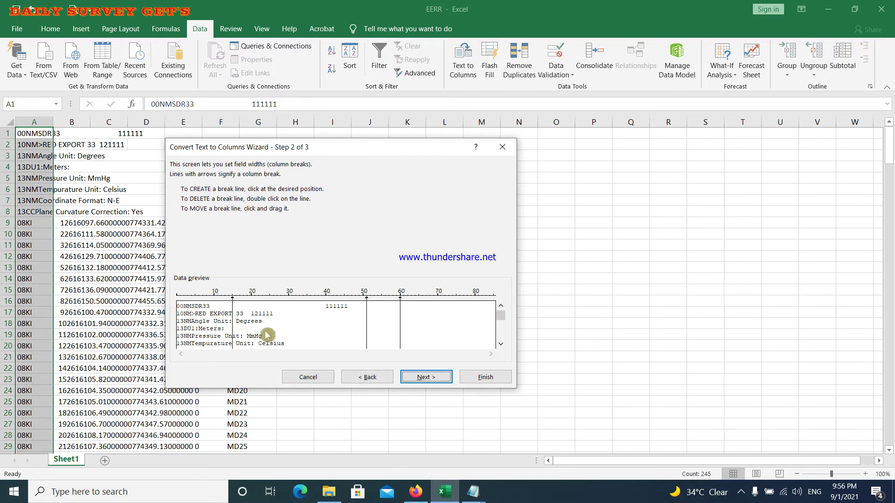
- Using the first point records in the preview, add column breaks at about 20, 31, 36 and 46, and finish the conversion with destination $A$1
{"action": "mouse_move", "coordinate": [499, 315]}
{"action": "left_mouse_down"}
{"action": "mouse_move", "coordinate": [502, 330]}
{"action": "mouse_move", "coordinate": [501, 317]}
{"action": "left_mouse_up"}
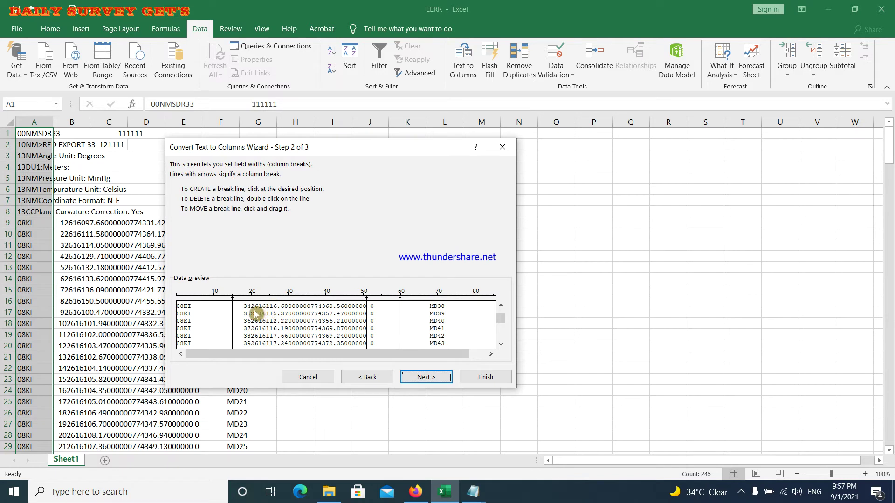
{"action": "left_click", "coordinate": [501, 306]}
{"action": "left_click", "coordinate": [501, 305]}
{"action": "left_click", "coordinate": [501, 305]}
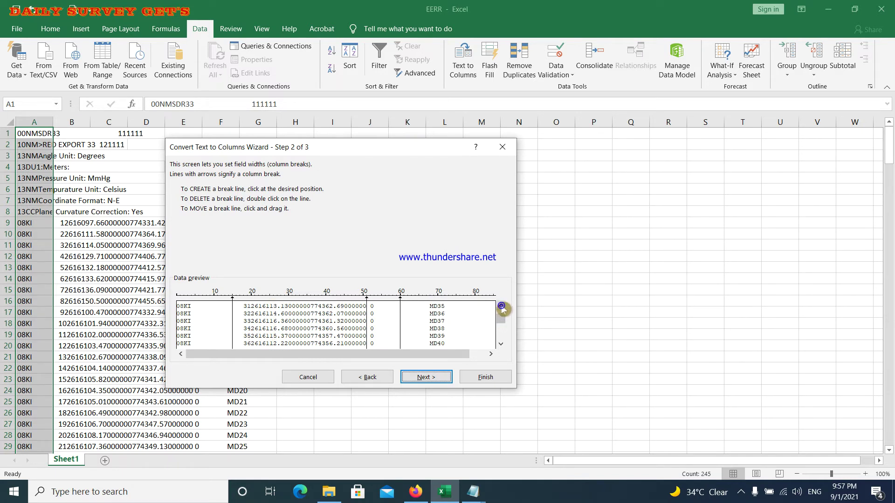
{"action": "left_click", "coordinate": [501, 306]}
{"action": "left_click", "coordinate": [501, 305]}
{"action": "left_click", "coordinate": [501, 306]}
{"action": "left_click", "coordinate": [501, 306]}
{"action": "left_click", "coordinate": [501, 306]}
{"action": "left_click", "coordinate": [501, 306]}
{"action": "left_click", "coordinate": [501, 306]}
{"action": "left_click", "coordinate": [501, 306]}
{"action": "left_click", "coordinate": [501, 306]}
{"action": "left_click", "coordinate": [501, 306]}
{"action": "left_click", "coordinate": [501, 306]}
{"action": "left_click", "coordinate": [502, 306]}
{"action": "left_click", "coordinate": [501, 305]}
{"action": "left_click", "coordinate": [501, 305]}
{"action": "left_click", "coordinate": [501, 305]}
{"action": "left_click", "coordinate": [501, 306]}
{"action": "left_click", "coordinate": [501, 305]}
{"action": "left_click", "coordinate": [501, 305]}
{"action": "left_click", "coordinate": [501, 306]}
{"action": "left_click", "coordinate": [501, 306]}
{"action": "left_click", "coordinate": [501, 306]}
{"action": "left_click", "coordinate": [501, 306]}
{"action": "left_click", "coordinate": [501, 306]}
{"action": "left_click", "coordinate": [501, 306]}
{"action": "left_click", "coordinate": [501, 306]}
{"action": "left_click", "coordinate": [501, 306]}
{"action": "left_click", "coordinate": [502, 306]}
{"action": "left_click", "coordinate": [501, 306]}
{"action": "left_click", "coordinate": [501, 306]}
{"action": "left_click", "coordinate": [501, 306]}
{"action": "left_click", "coordinate": [501, 306]}
{"action": "left_click", "coordinate": [501, 305]}
{"action": "left_click", "coordinate": [501, 305]}
{"action": "left_click", "coordinate": [501, 306]}
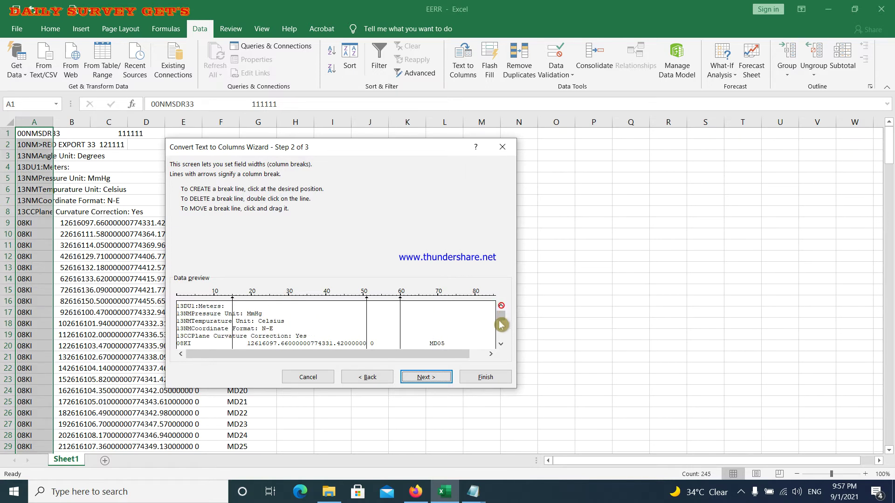
{"action": "left_click", "coordinate": [501, 345]}
{"action": "left_click", "coordinate": [501, 345]}
{"action": "left_click", "coordinate": [501, 345]}
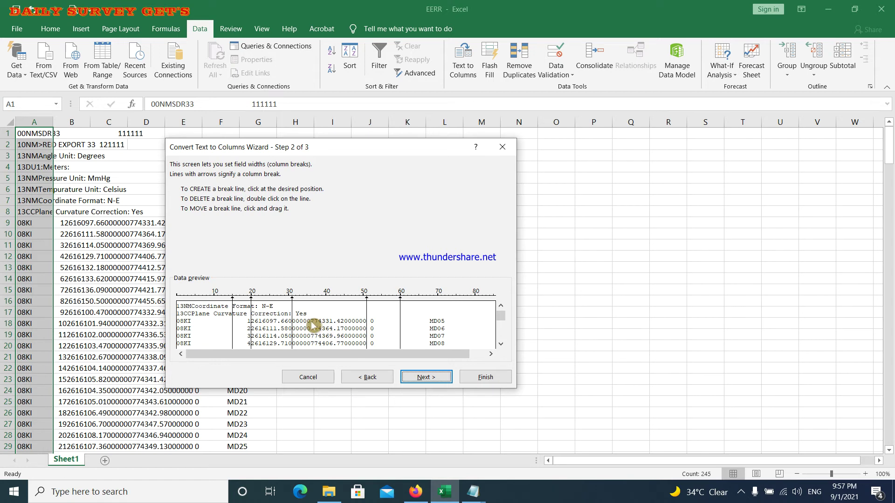
{"action": "left_click", "coordinate": [311, 324]}
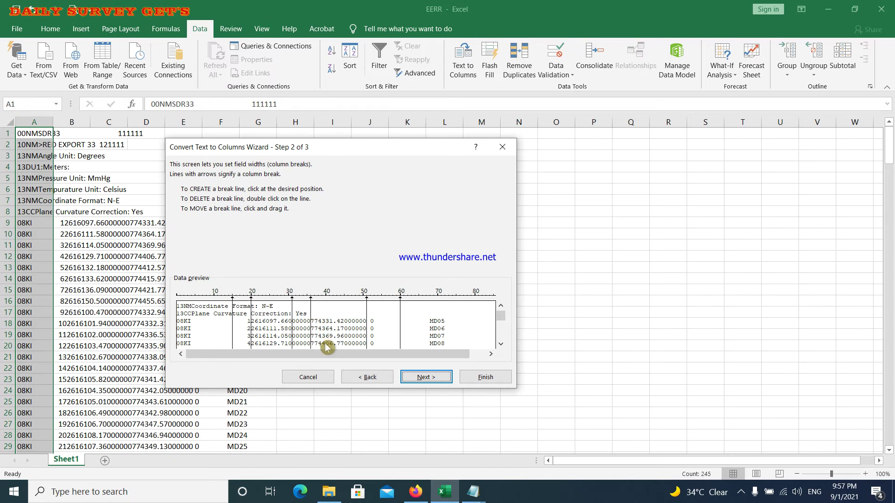
{"action": "left_click", "coordinate": [348, 326]}
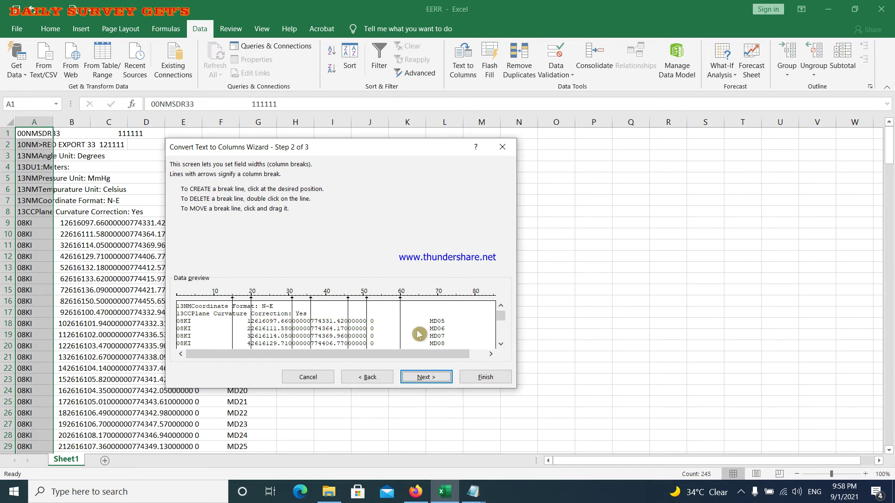
{"action": "left_click", "coordinate": [436, 377]}
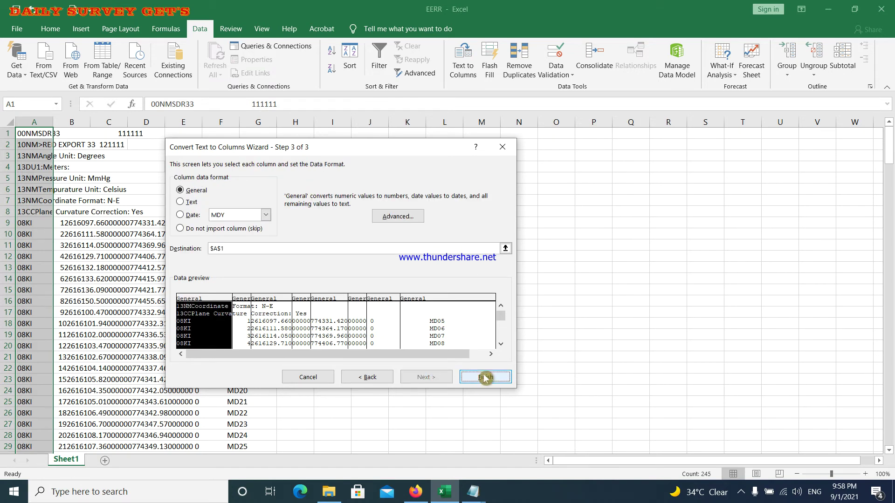
{"action": "left_click", "coordinate": [486, 378]}
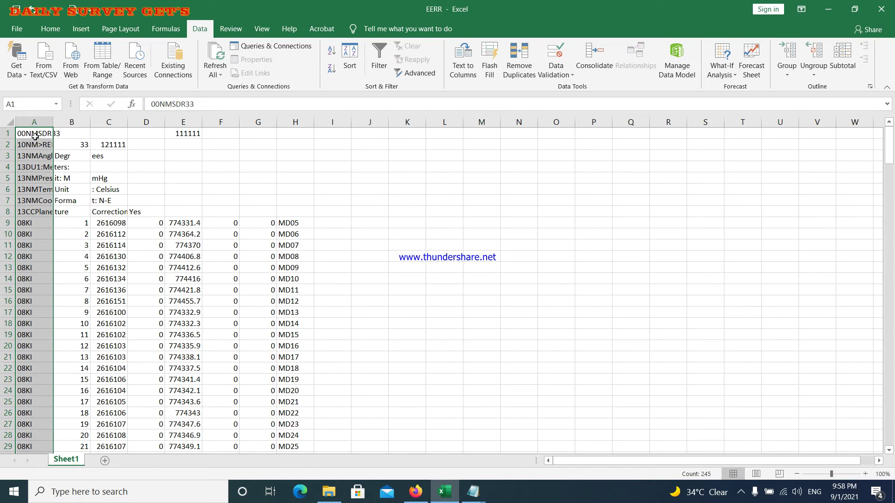
- Clear the SDR header text from cells A1:F8, above the first point record
{"action": "left_click_drag", "start_coordinate": [35, 134], "coordinate": [222, 212]}
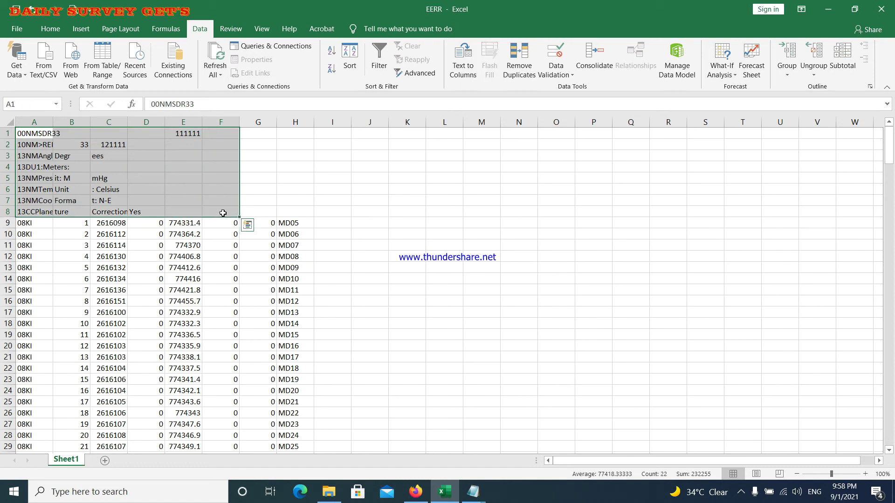
{"action": "key", "text": "Delete"}
{"action": "left_click", "coordinate": [41, 210]}
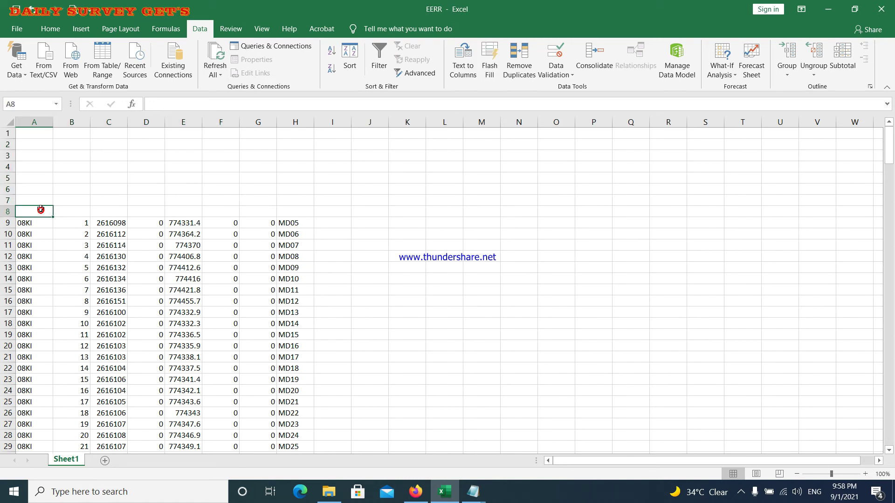
- Delete column A, which holds the 08KI record codes
{"action": "left_click", "coordinate": [41, 122]}
{"action": "right_click", "coordinate": [42, 122]}
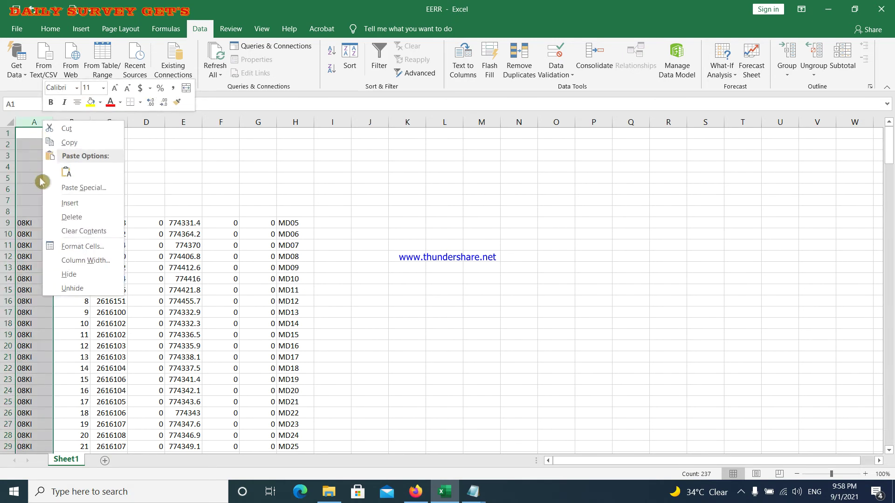
{"action": "left_click", "coordinate": [56, 217]}
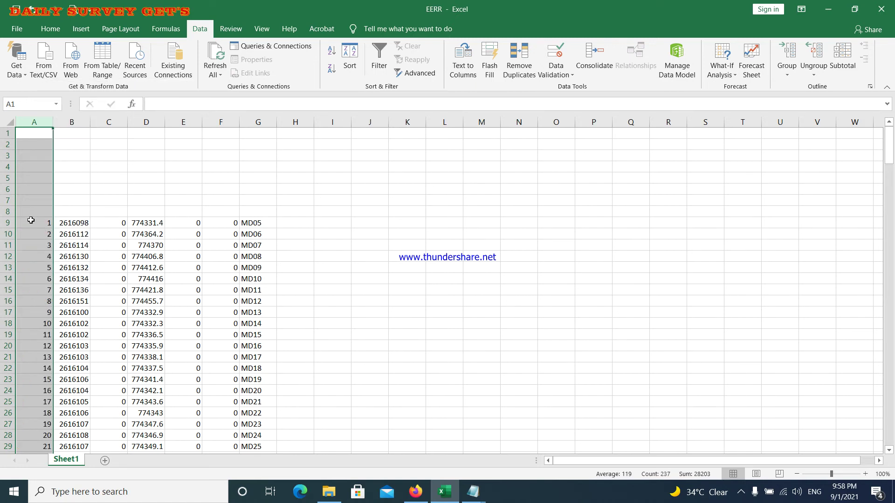
- Enter the headers PT in cell A8 and EASTING in cell B8
{"action": "left_click", "coordinate": [32, 218]}
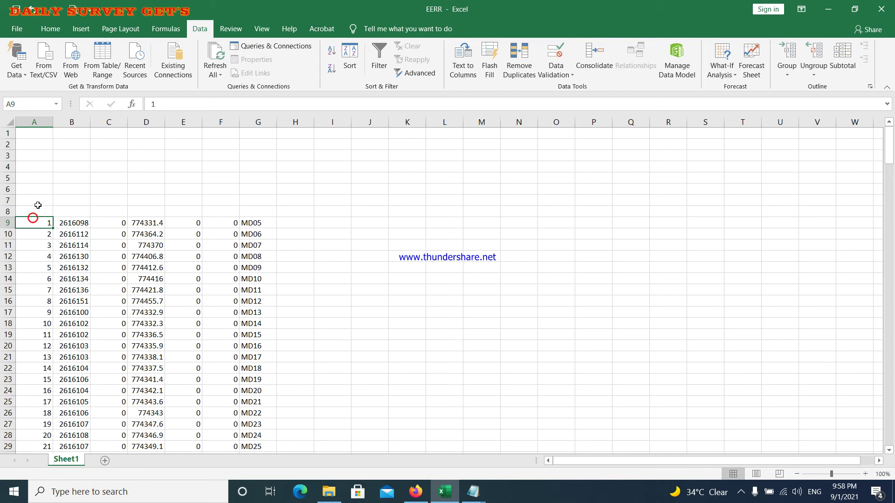
{"action": "left_click", "coordinate": [36, 207]}
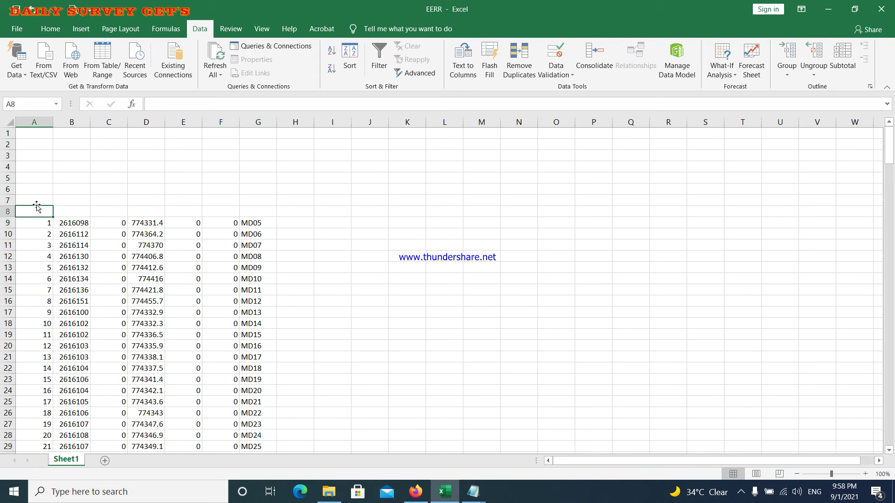
{"action": "type", "text": "PT"}
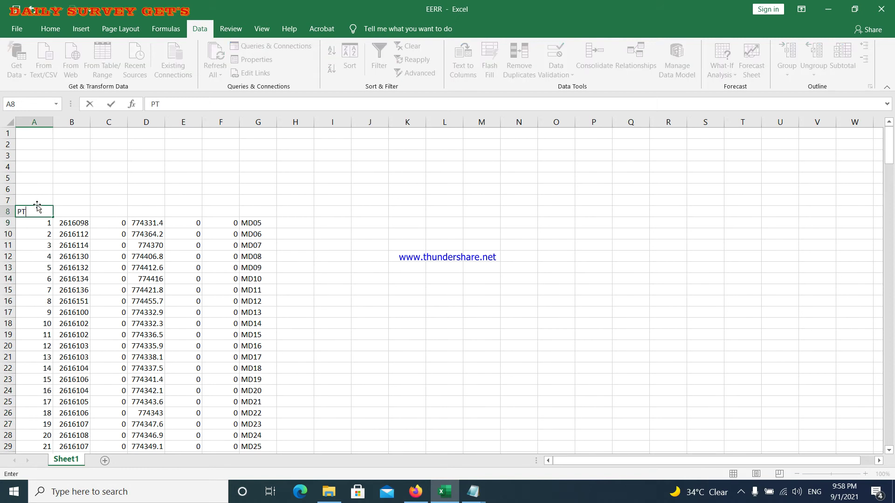
{"action": "left_click", "coordinate": [71, 212]}
{"action": "type", "text": "EASTING"}
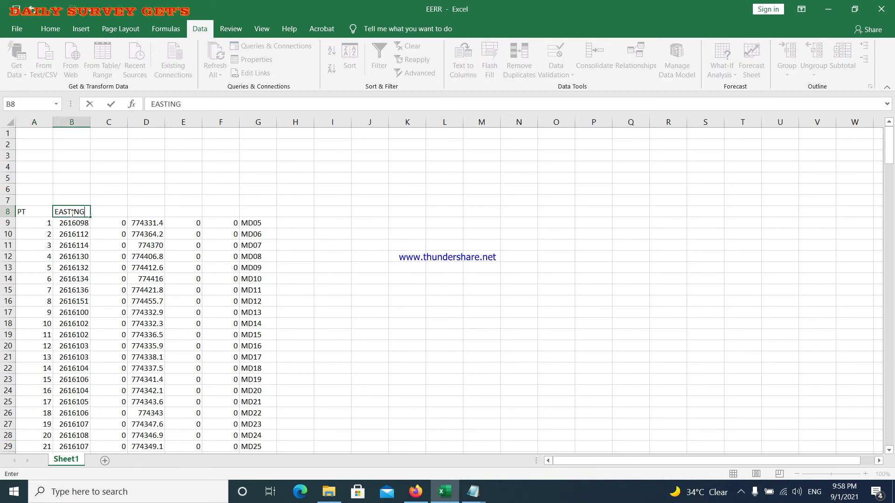
- Delete the zero-filled column C between the two coordinate columns
{"action": "left_click", "coordinate": [105, 212]}
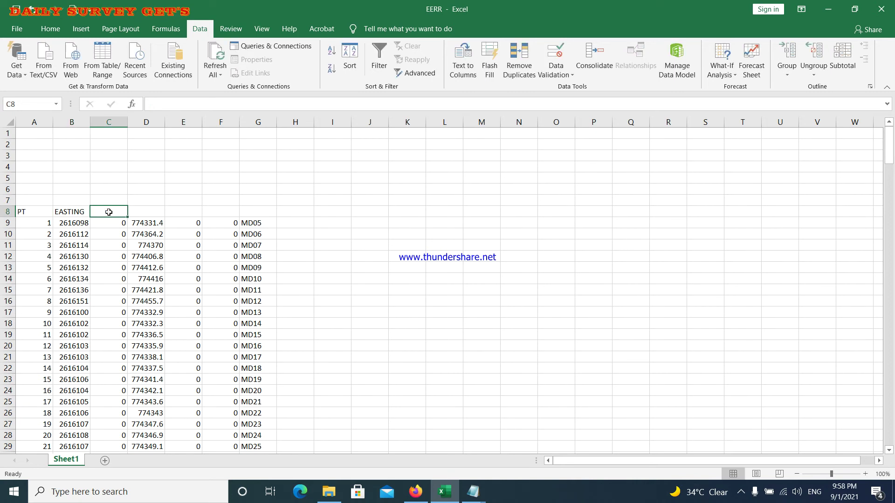
{"action": "left_click", "coordinate": [120, 122]}
{"action": "right_click", "coordinate": [121, 124]}
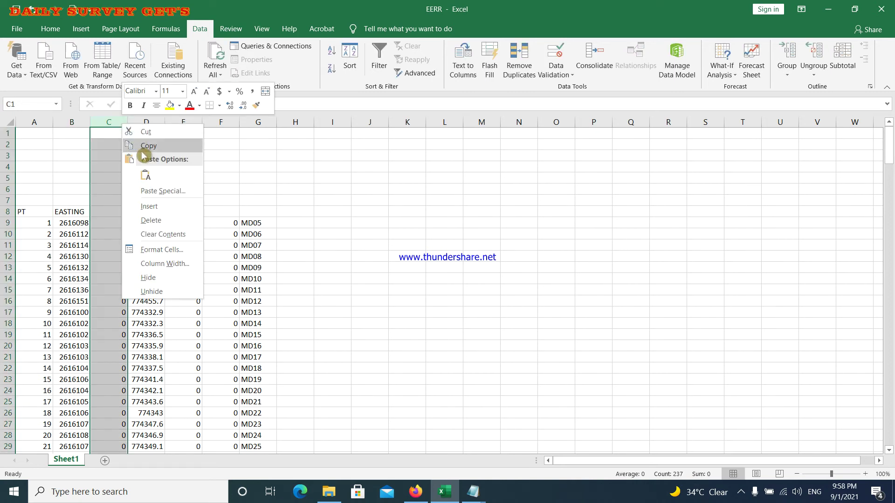
{"action": "left_click", "coordinate": [151, 221]}
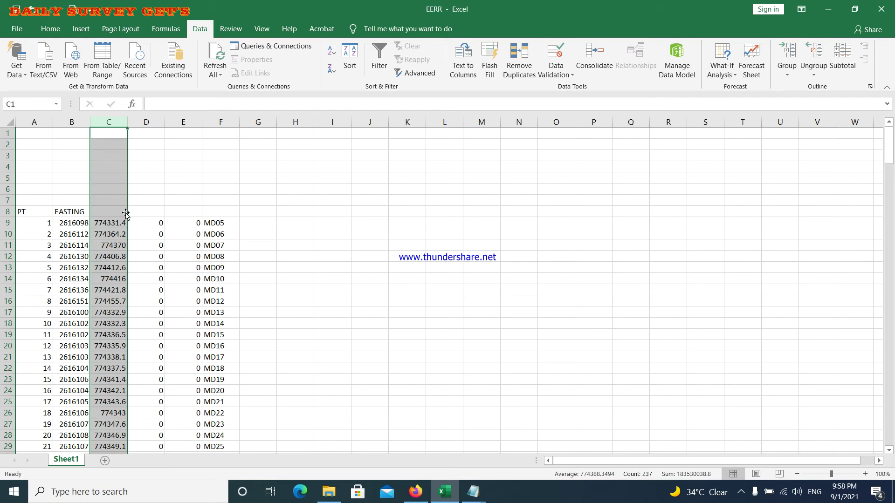
- Enter the header NORTHING in cell C8
{"action": "left_click", "coordinate": [111, 209]}
{"action": "type", "text": "N"}
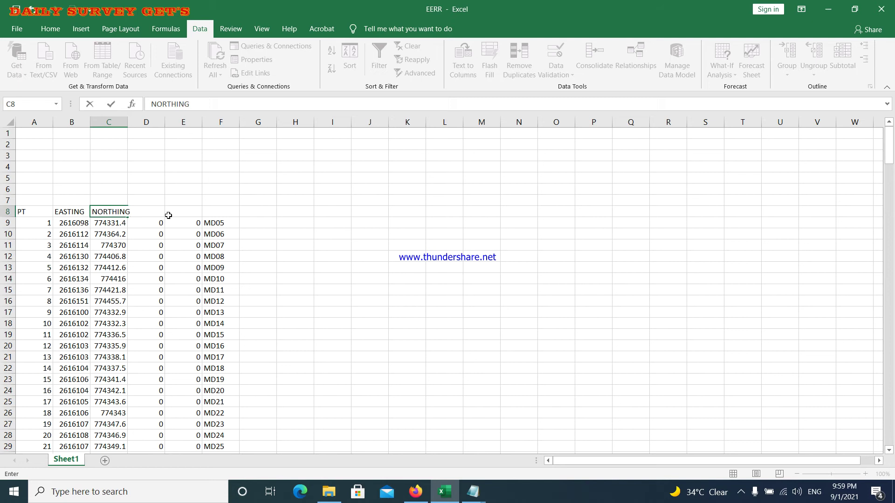
{"action": "type", "text": "ORTHING"}
- Delete the zero-filled column D directly after the NORTHING column
{"action": "left_click", "coordinate": [158, 141]}
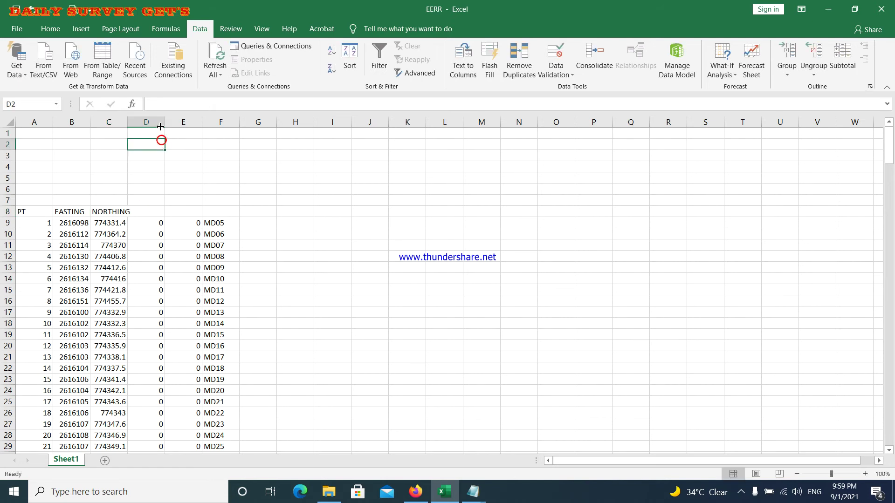
{"action": "left_click", "coordinate": [160, 123]}
{"action": "right_click", "coordinate": [160, 124]}
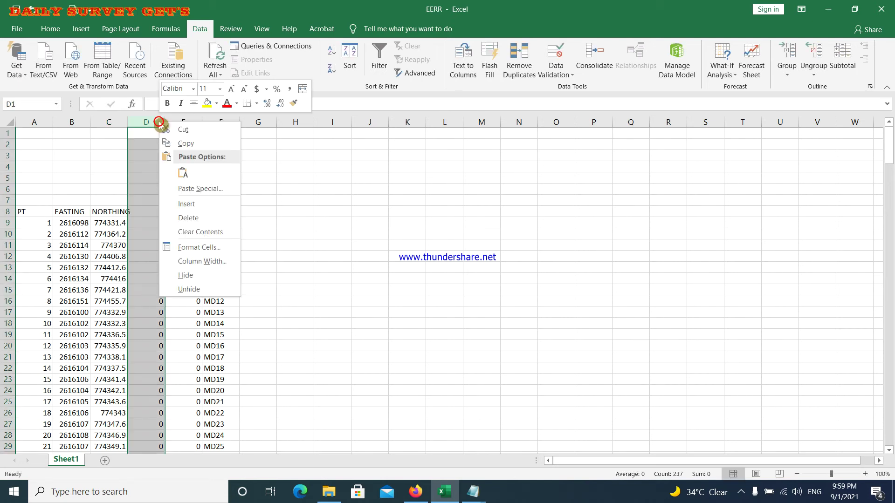
{"action": "left_click", "coordinate": [181, 217]}
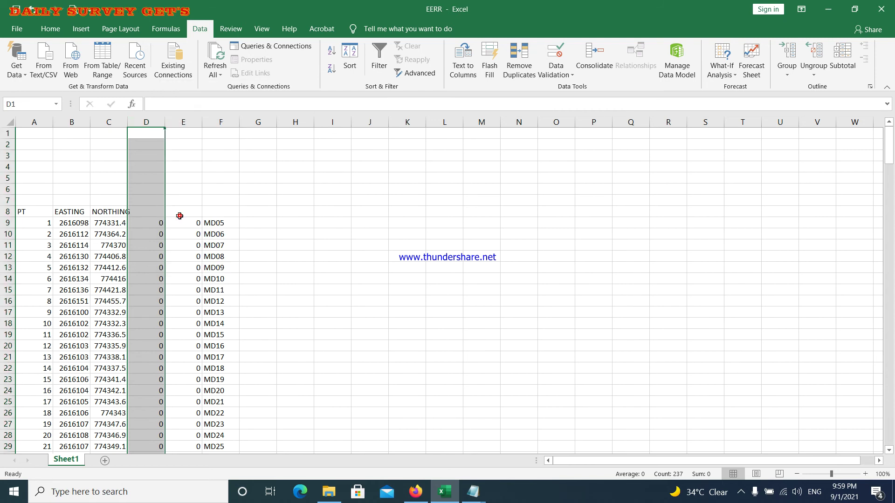
{"action": "left_click", "coordinate": [142, 219]}
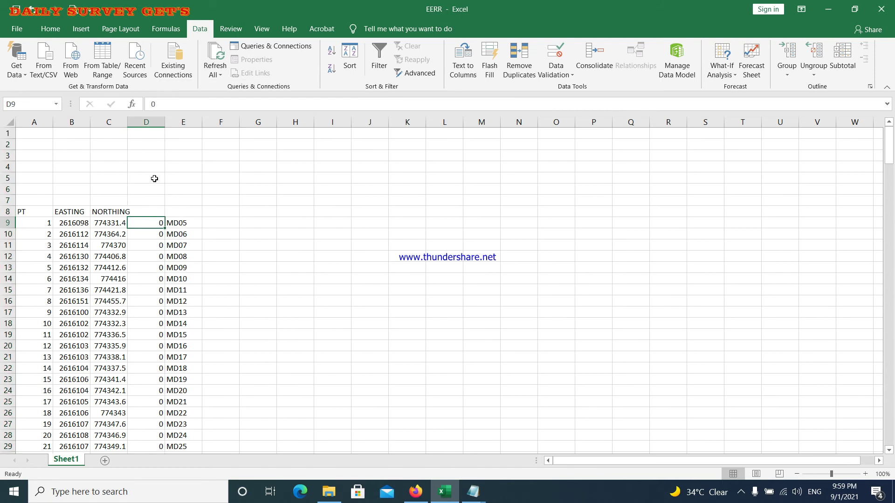
- Enter the header LEVEL in cell D8 and select cell E8
{"action": "left_click", "coordinate": [190, 121]}
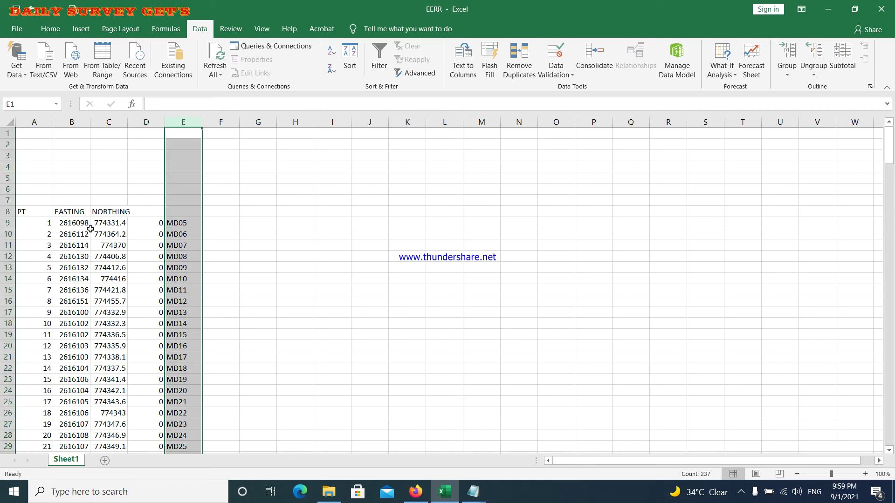
{"action": "left_click_drag", "start_coordinate": [35, 212], "coordinate": [124, 278]}
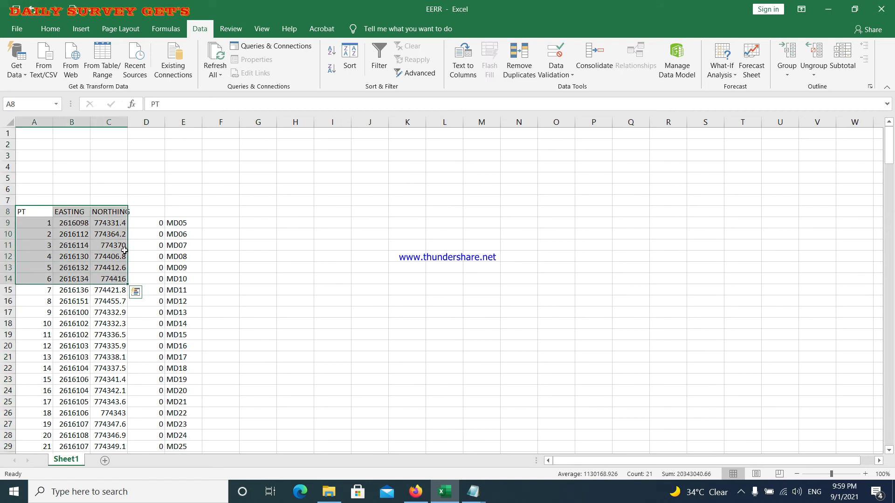
{"action": "left_click", "coordinate": [149, 211]}
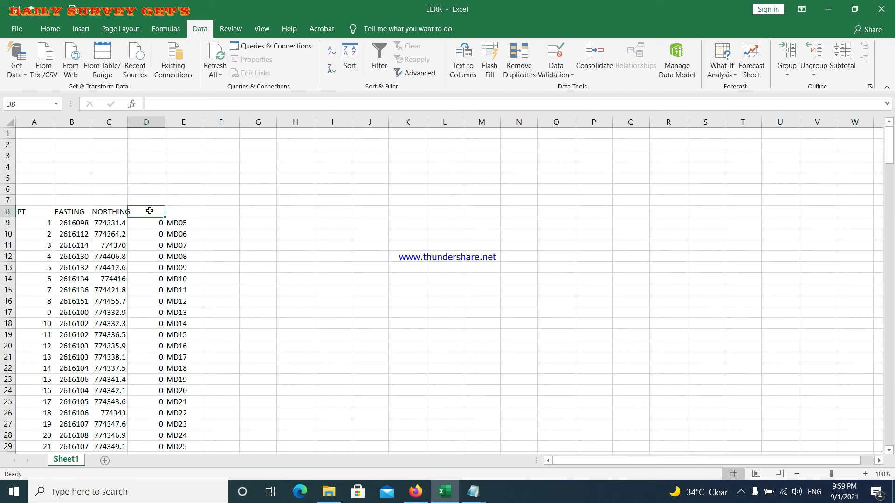
{"action": "type", "text": "LEVEL"}
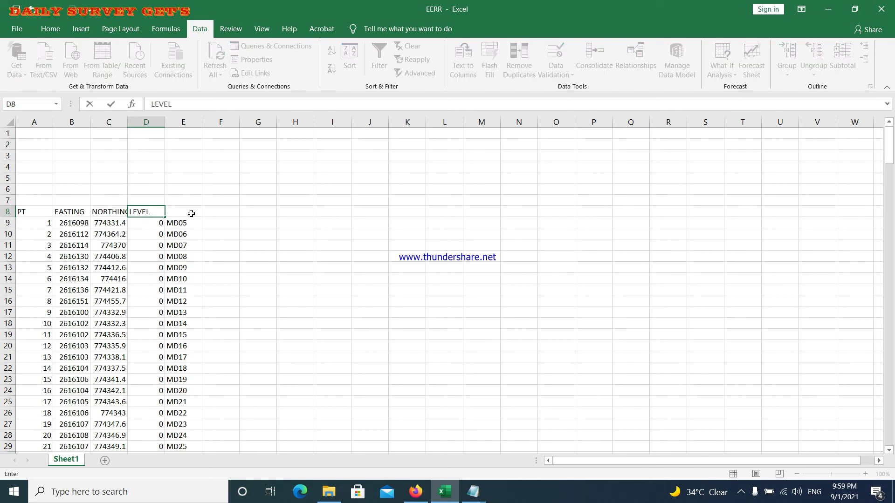
{"action": "left_click", "coordinate": [191, 213]}
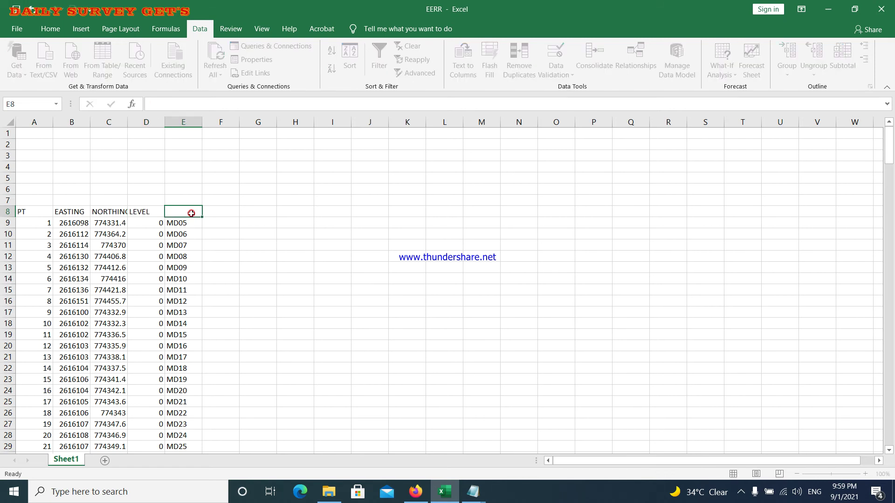
- Enter the header CODE in cell E8 and delete the empty rows 1 to 7 above the header row
{"action": "type", "text": "CODE"}
{"action": "left_click", "coordinate": [208, 254]}
{"action": "left_click_drag", "start_coordinate": [8, 133], "coordinate": [7, 201]}
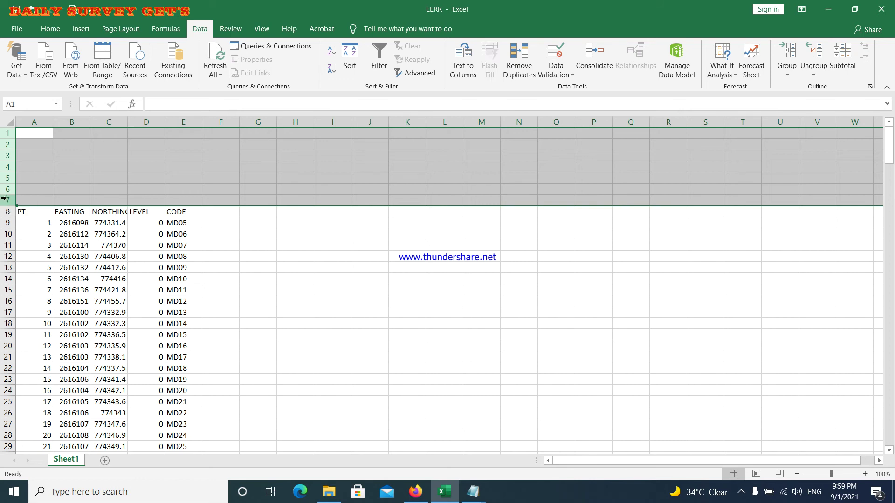
{"action": "right_click", "coordinate": [2, 168]}
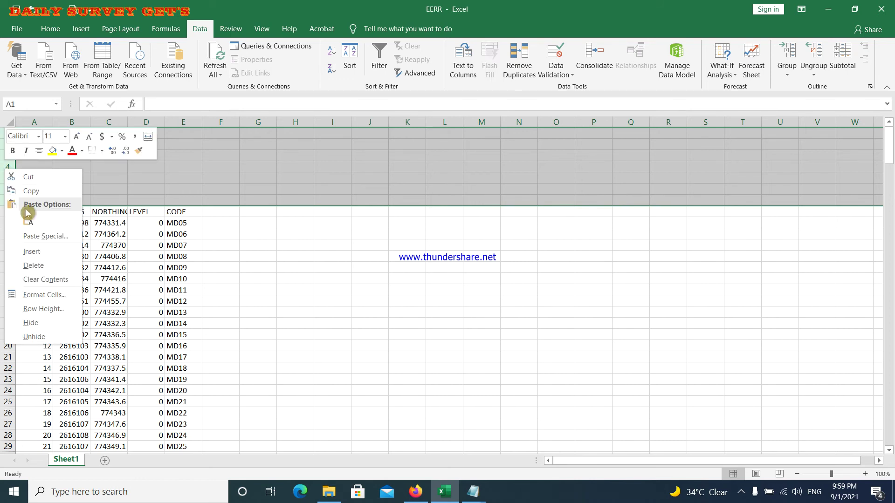
{"action": "left_click", "coordinate": [44, 265]}
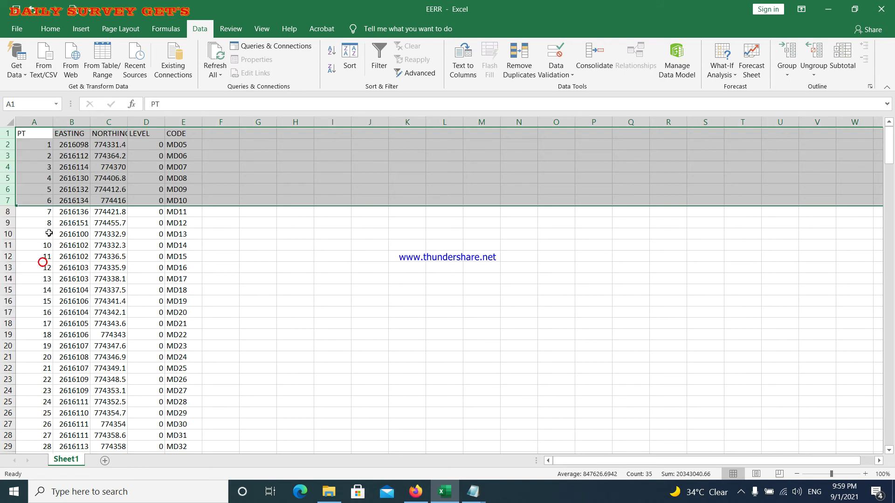
{"action": "left_click", "coordinate": [37, 147]}
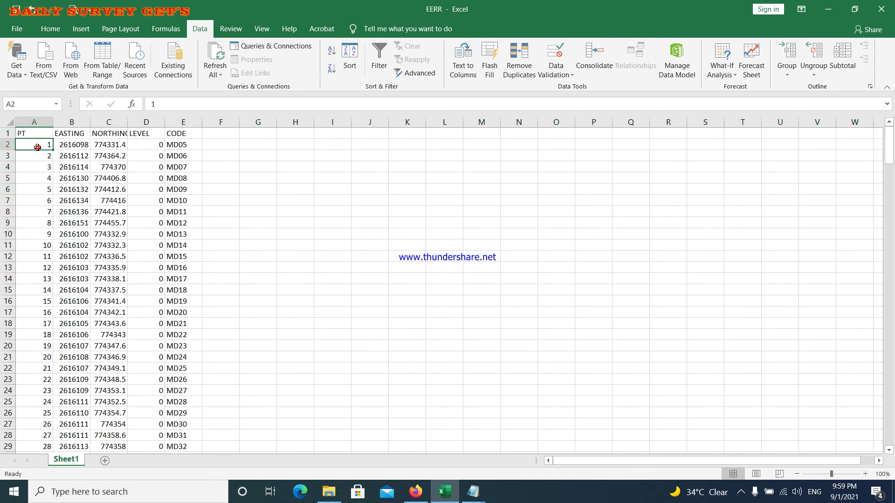
- Delete the header row containing PT, EASTING, NORTHING, LEVEL and CODE, leaving only the point data
{"action": "left_click", "coordinate": [8, 134]}
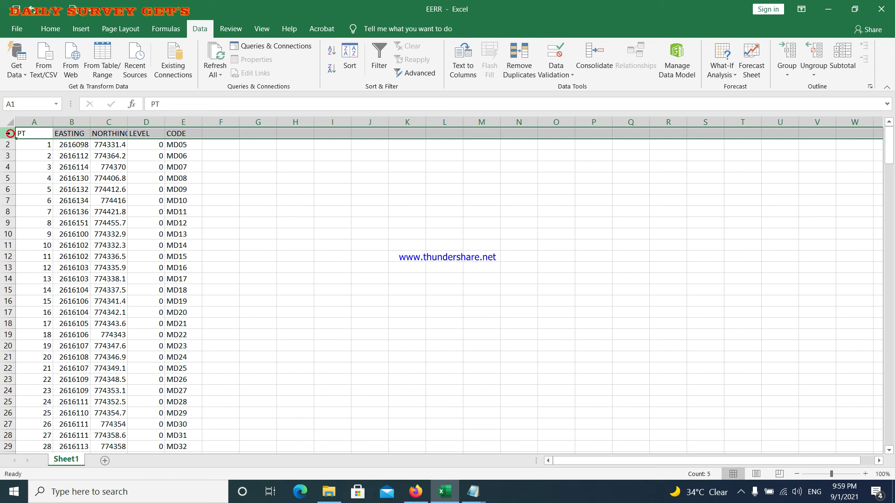
{"action": "right_click", "coordinate": [8, 134]}
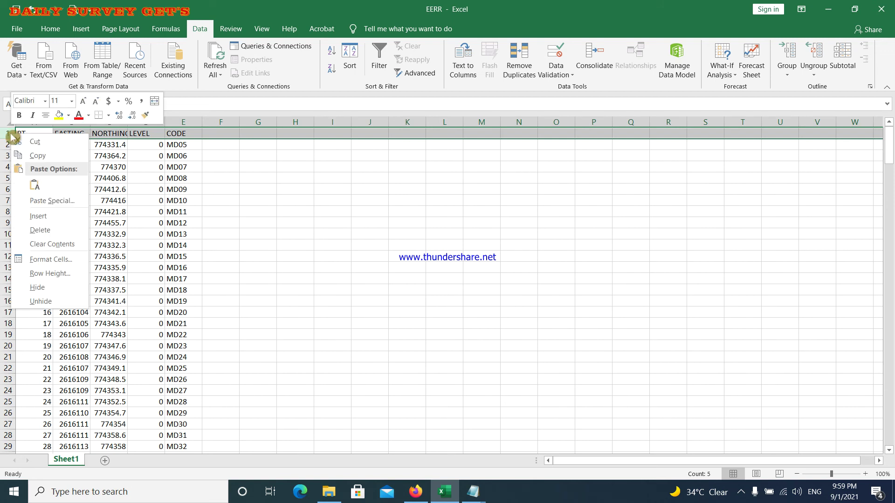
{"action": "left_click", "coordinate": [40, 230]}
{"action": "left_click_drag", "start_coordinate": [42, 134], "coordinate": [176, 180]}
{"action": "left_click", "coordinate": [39, 134]}
{"action": "left_click", "coordinate": [42, 155]}
{"action": "left_click", "coordinate": [46, 135]}
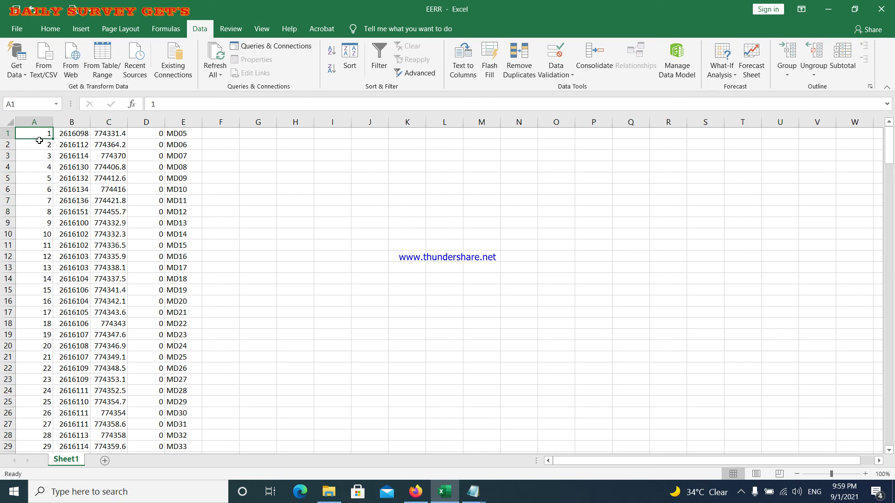
- Select the point data from cell A1 through its last row and column to check its extent
{"action": "left_click_drag", "start_coordinate": [39, 134], "coordinate": [135, 311]}
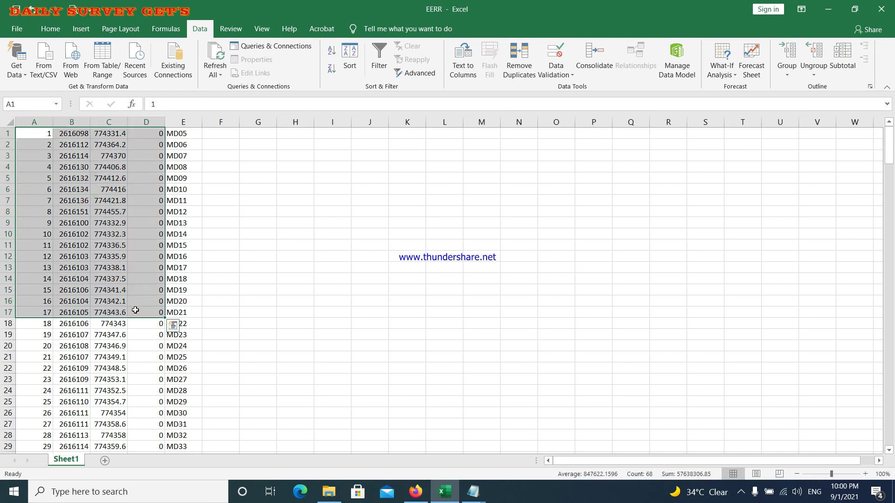
{"action": "key", "text": "ctrl+shift+End"}
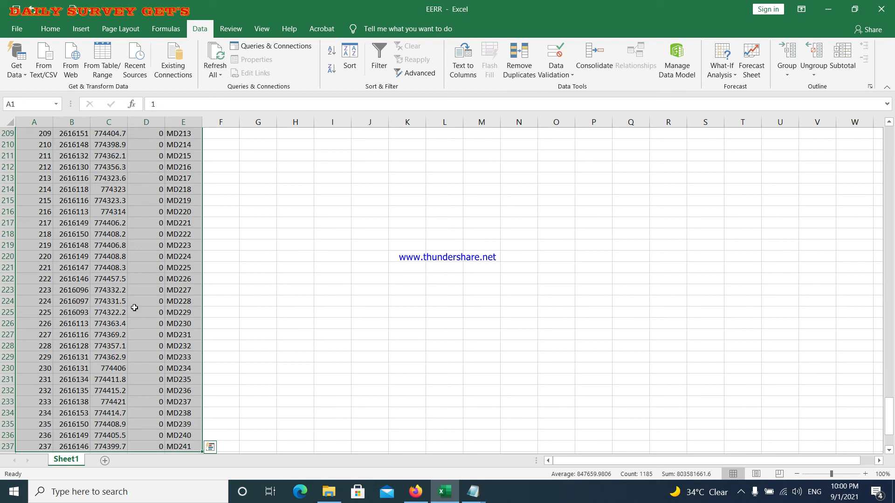
{"action": "left_click", "coordinate": [182, 304]}
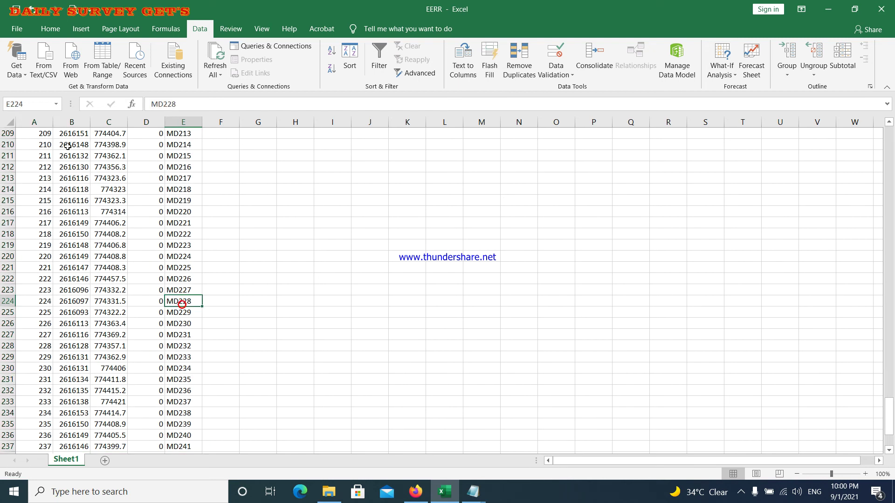
- Save a copy of the workbook to the Desktop as EERR CSV in the CSV (Comma delimited) format
{"action": "left_click", "coordinate": [23, 32]}
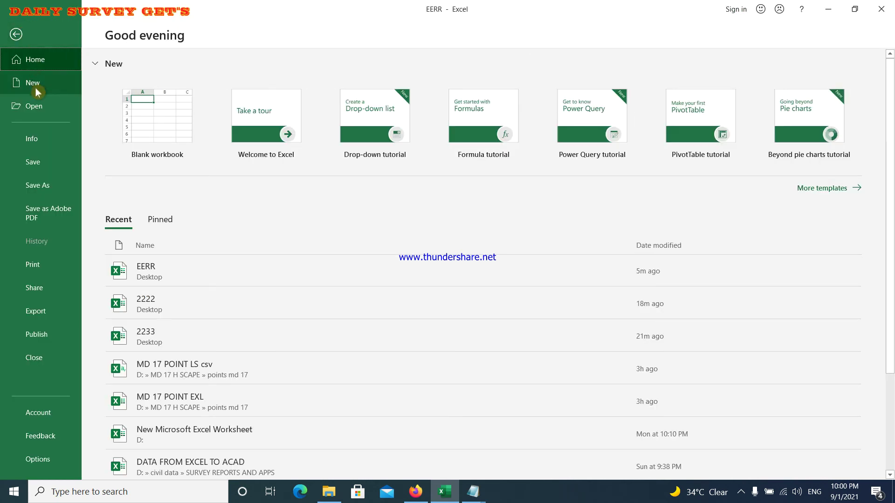
{"action": "left_click", "coordinate": [49, 189]}
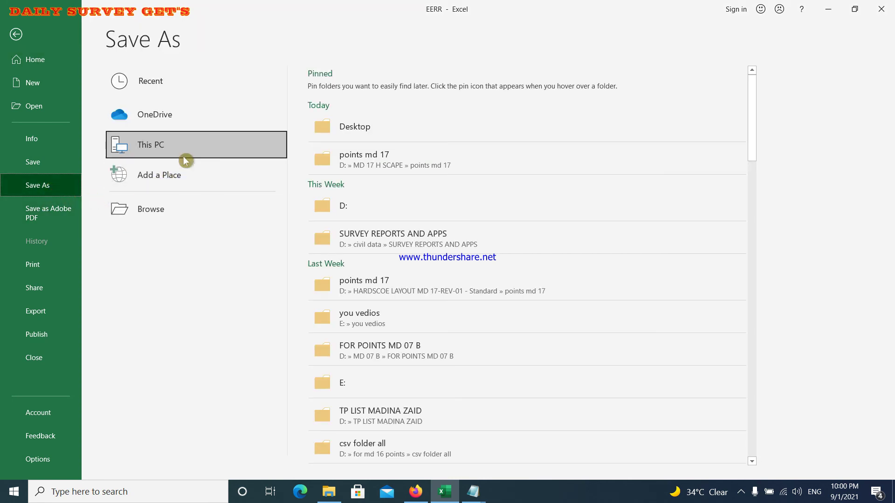
{"action": "left_click", "coordinate": [392, 121]}
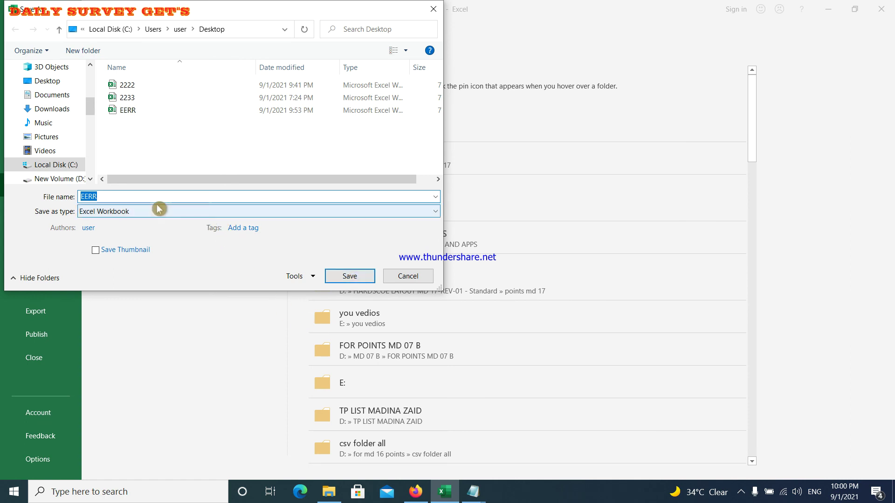
{"action": "left_click", "coordinate": [137, 194]}
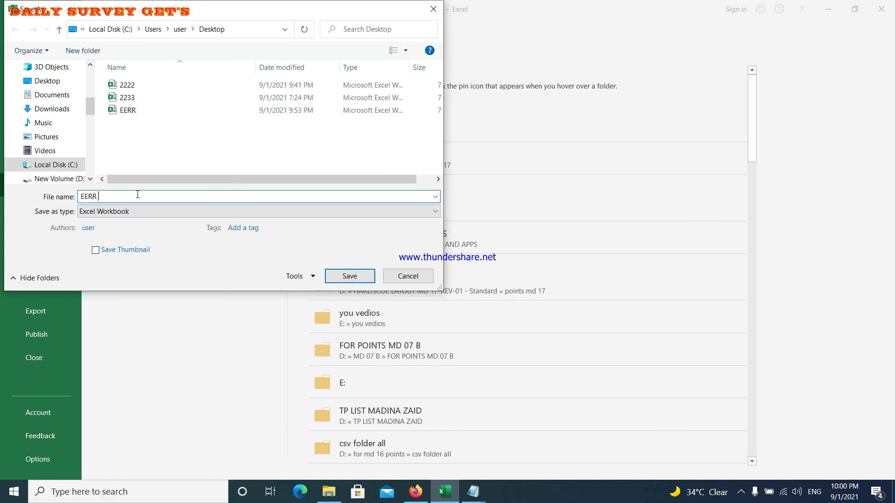
{"action": "type", "text": "CSV"}
{"action": "left_click", "coordinate": [138, 212]}
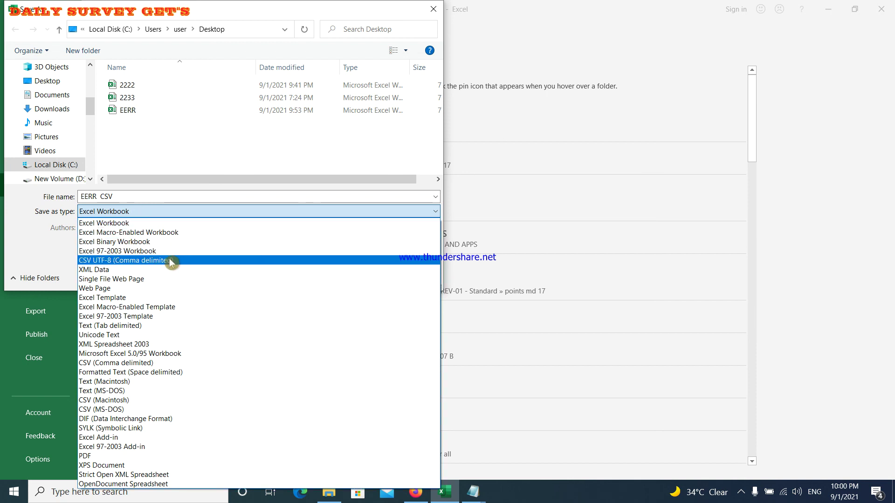
{"action": "left_click", "coordinate": [196, 362]}
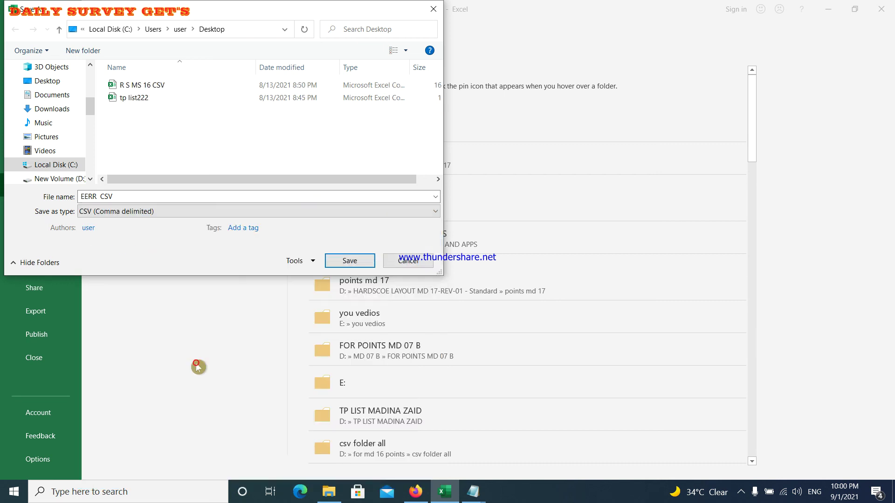
{"action": "left_click", "coordinate": [346, 264]}
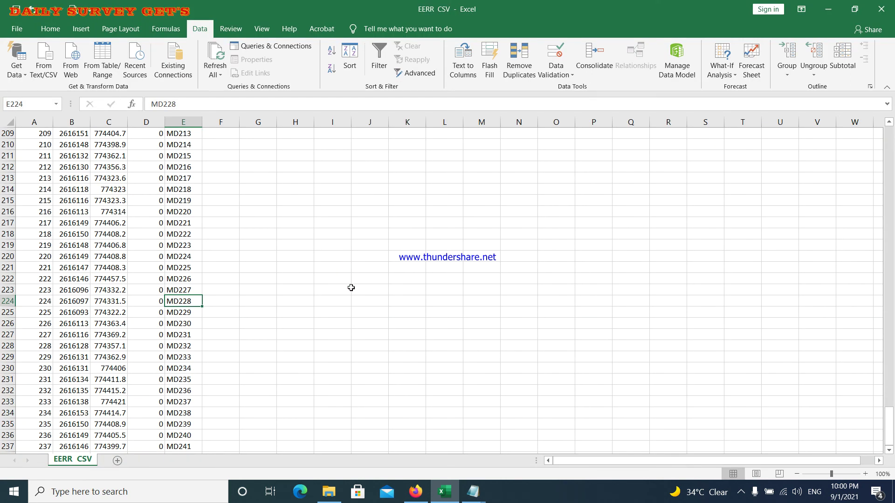
- Minimize the workbook and the Notepad window to view the saved file on the desktop
{"action": "left_click", "coordinate": [828, 9]}
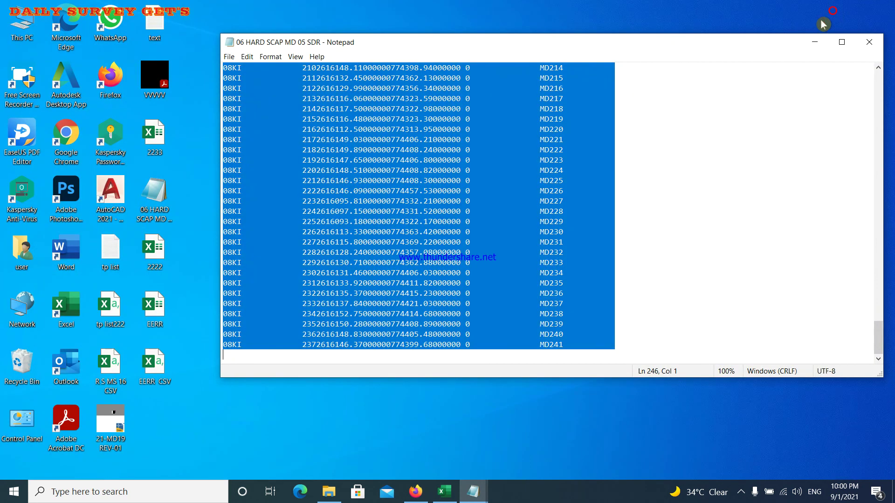
{"action": "left_click", "coordinate": [818, 46]}
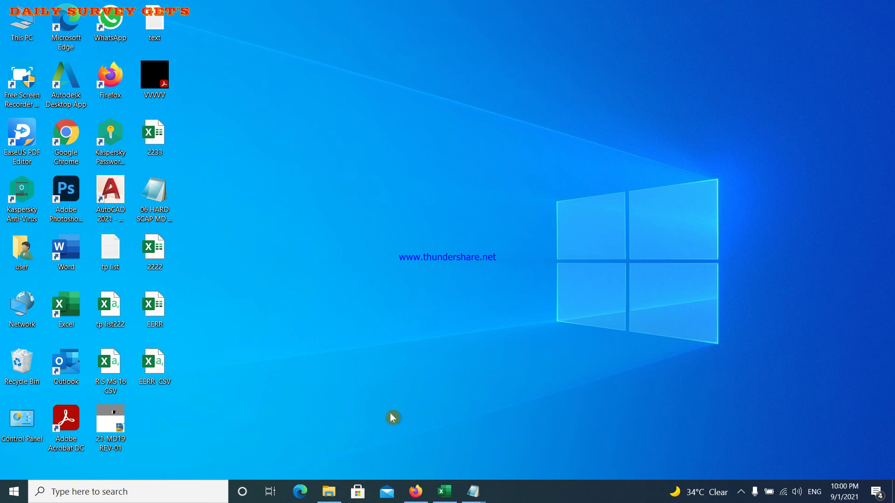
{"action": "left_click", "coordinate": [740, 494]}
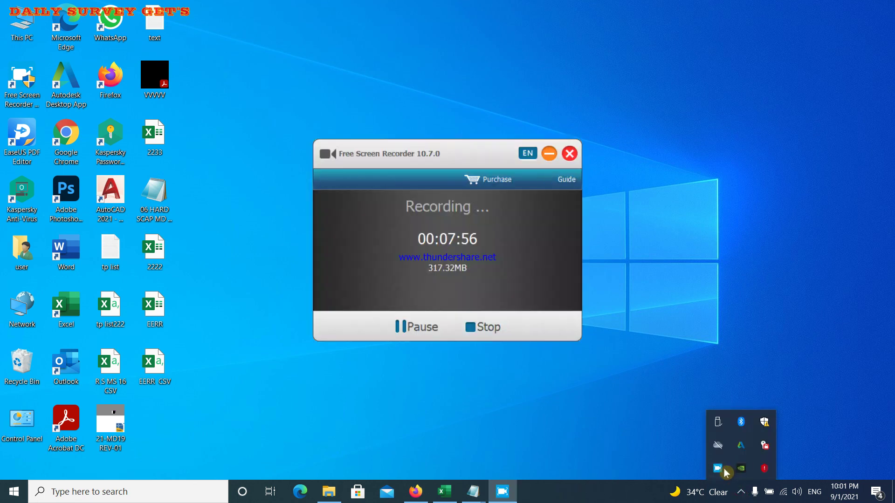